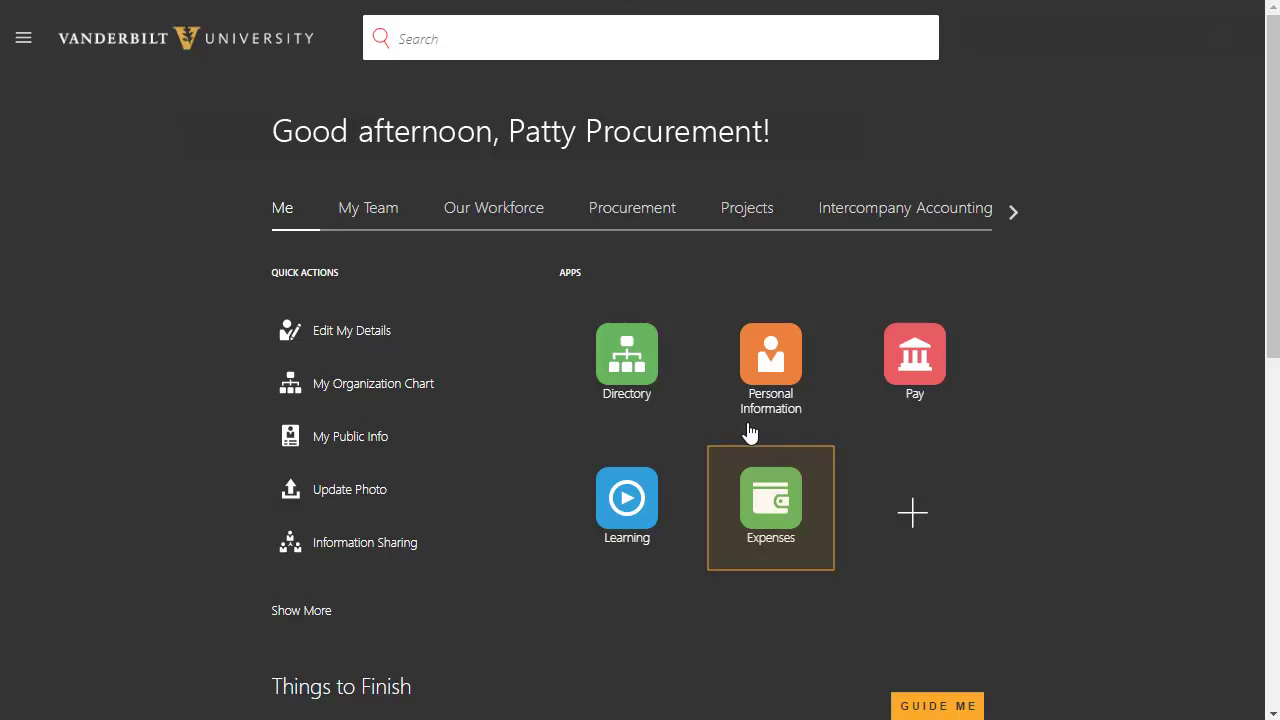
# Step: Open Expenses and create a new expense item dated 5/1/19
pyautogui.click(778, 518)
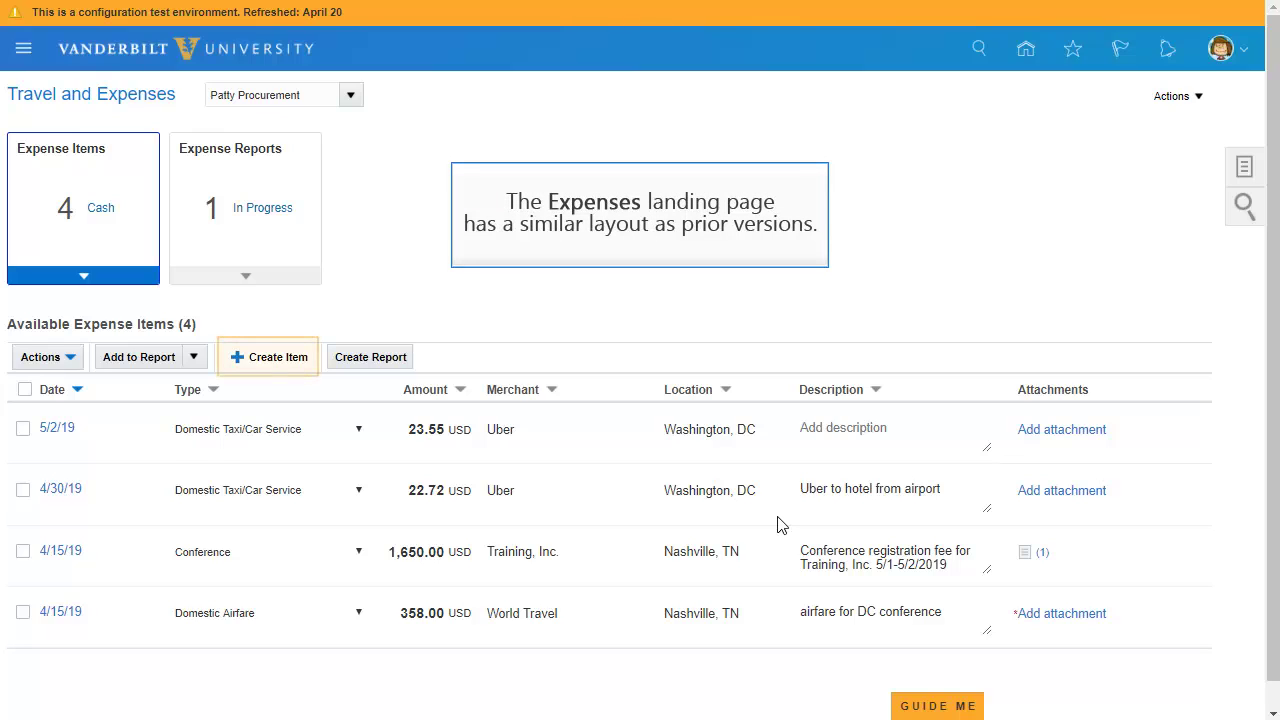
pyautogui.click(276, 360)
pyautogui.click(394, 148)
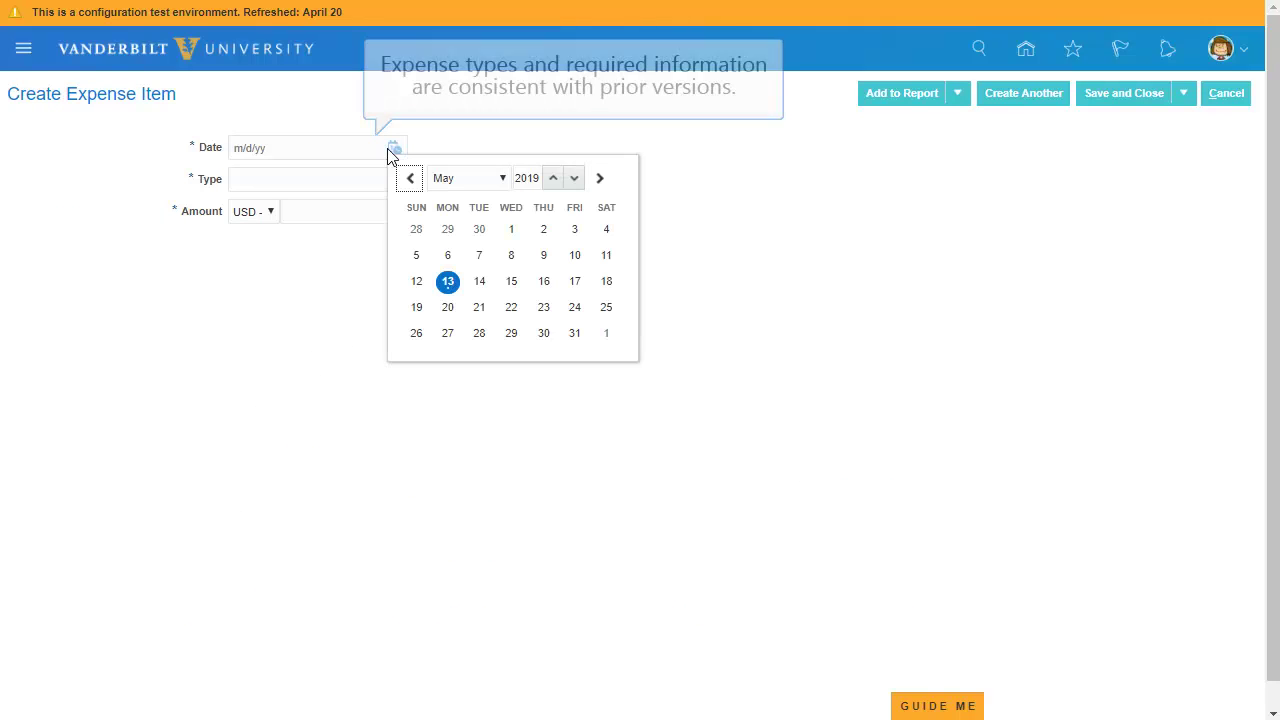
pyautogui.click(511, 229)
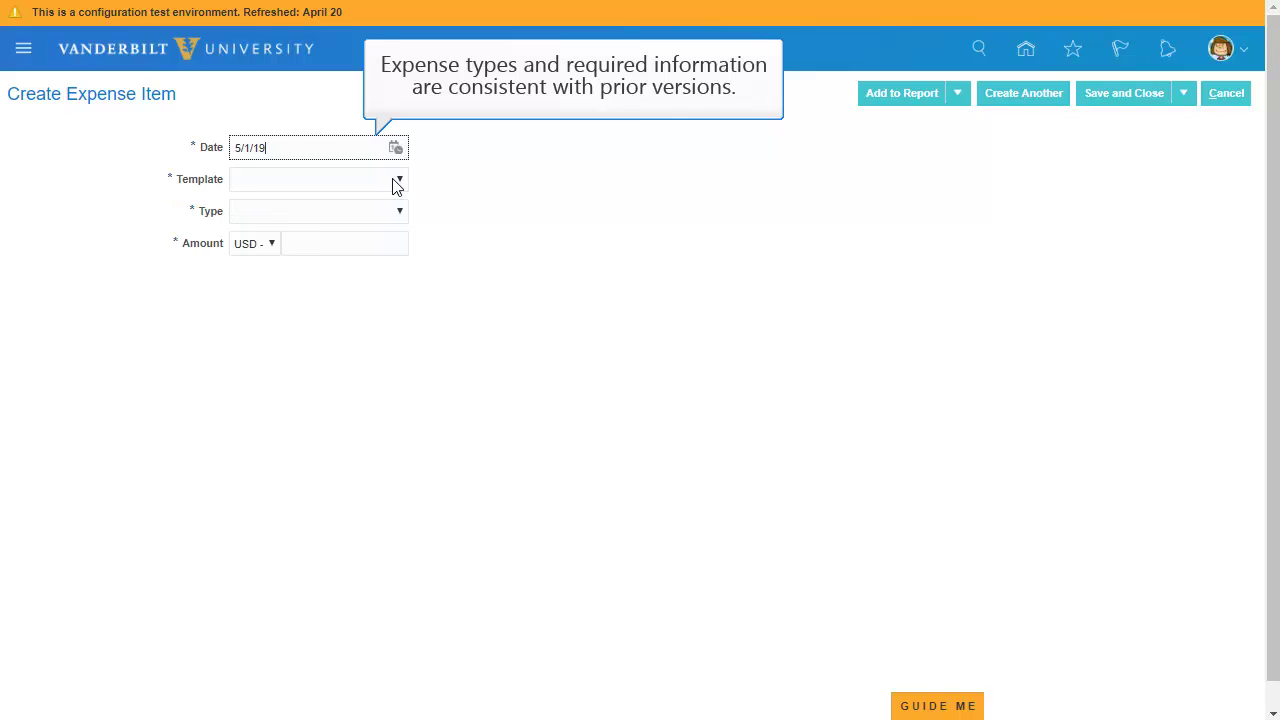
# Step: Set the expense item's template to General Expenses and its type to Domestic Group Meal
pyautogui.click(397, 181)
pyautogui.click(383, 243)
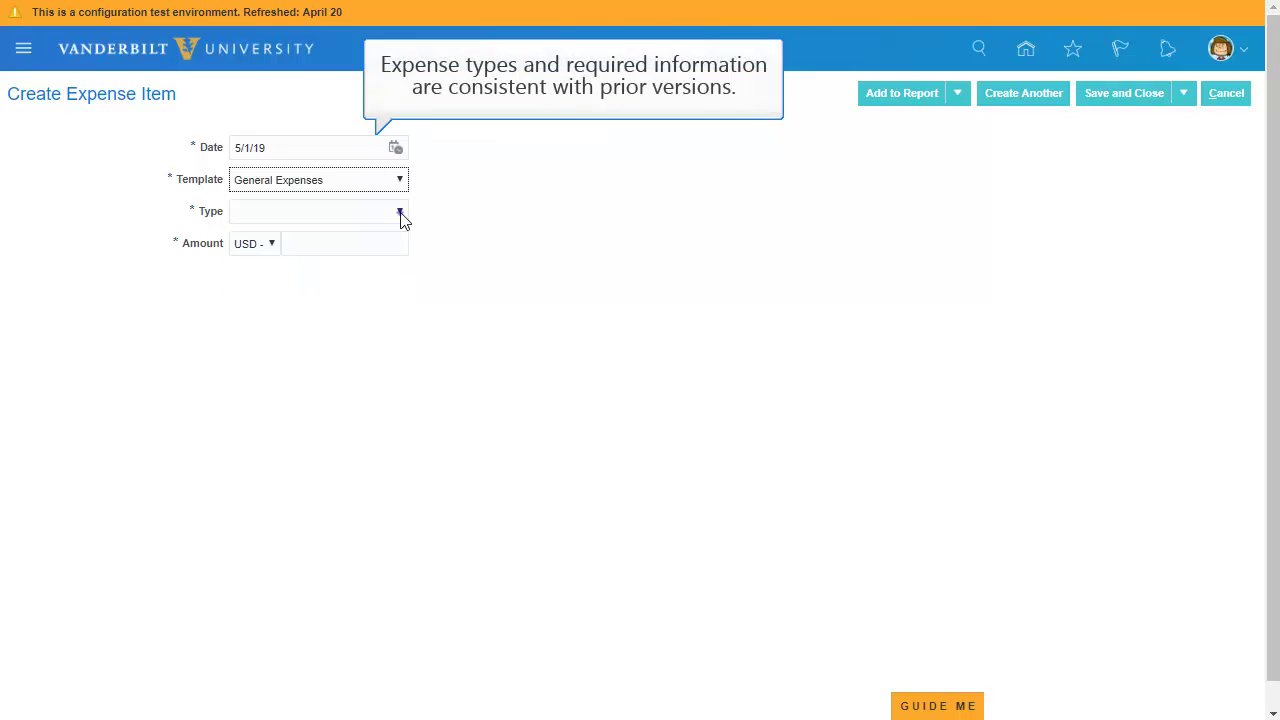
pyautogui.click(400, 211)
pyautogui.scroll(-3, 378, 320)
pyautogui.click(378, 609)
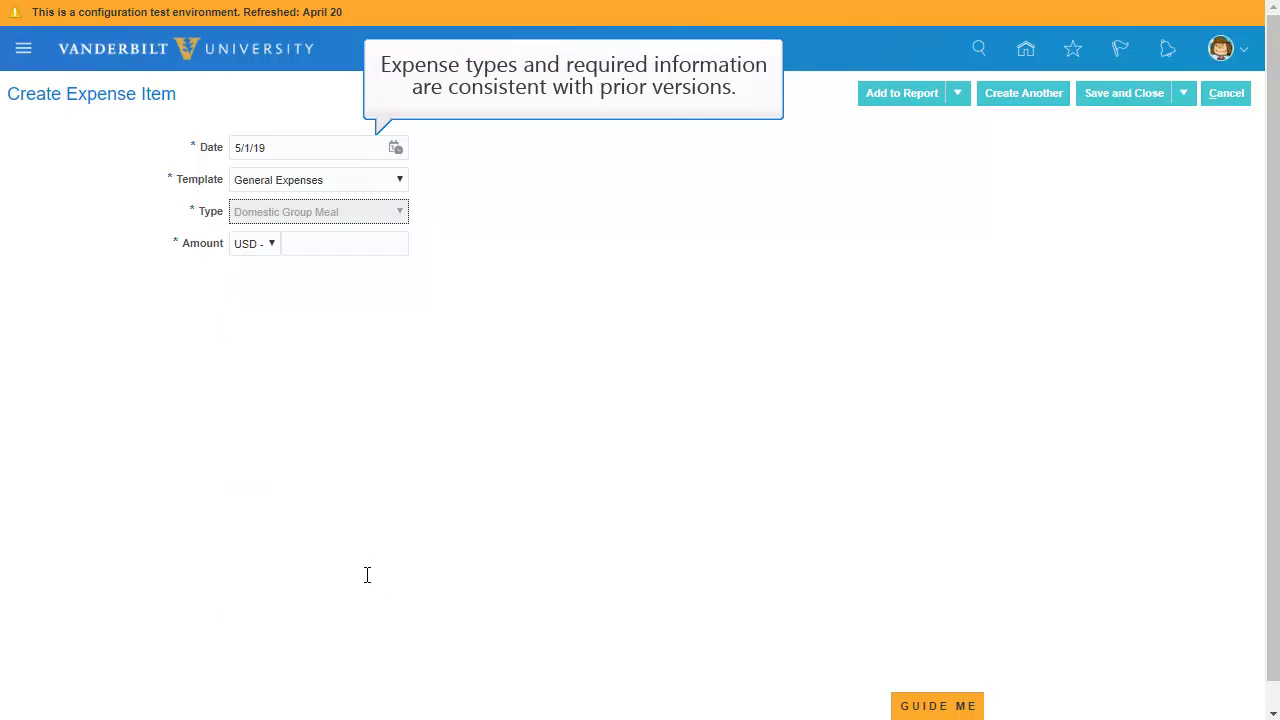
# Step: Enter location Washington, Dist of Columbia, amount 81.06 USD, description "dinner after conference day 1", merchant Lebanese Taverna, and attached attendee list Yes
pyautogui.click(343, 220)
pyautogui.write('washington, dis')
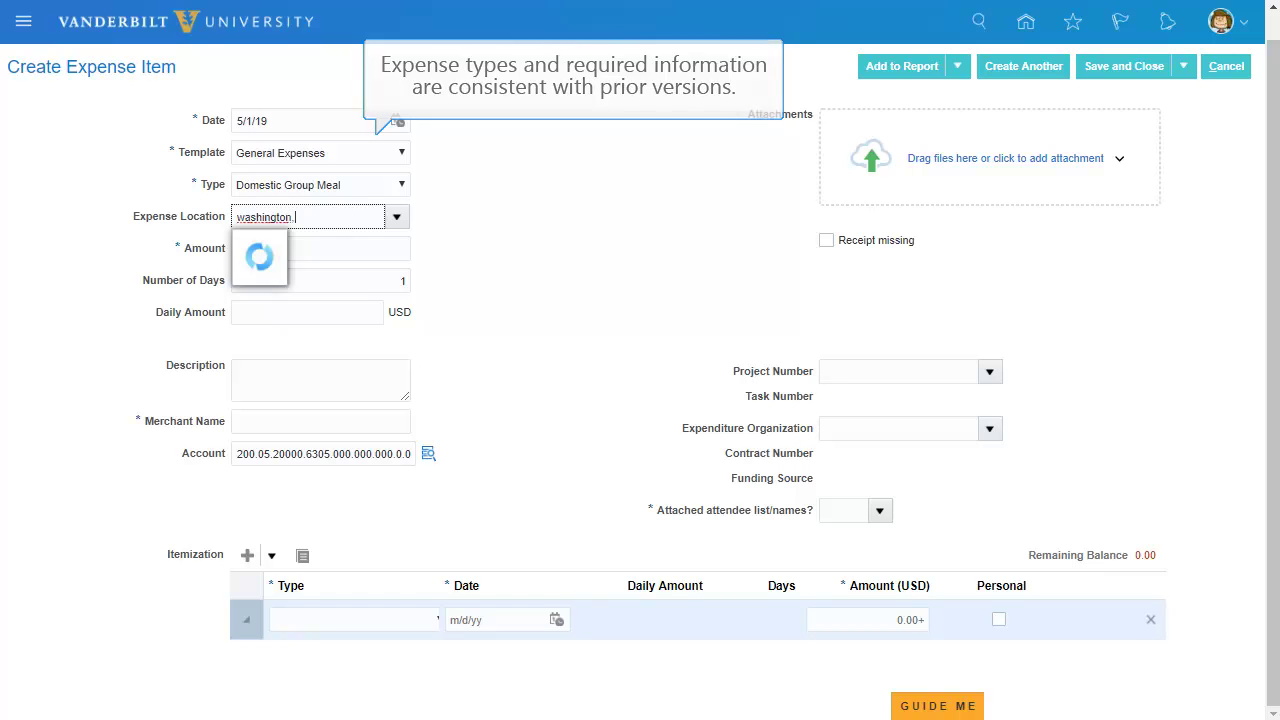
pyautogui.click(337, 246)
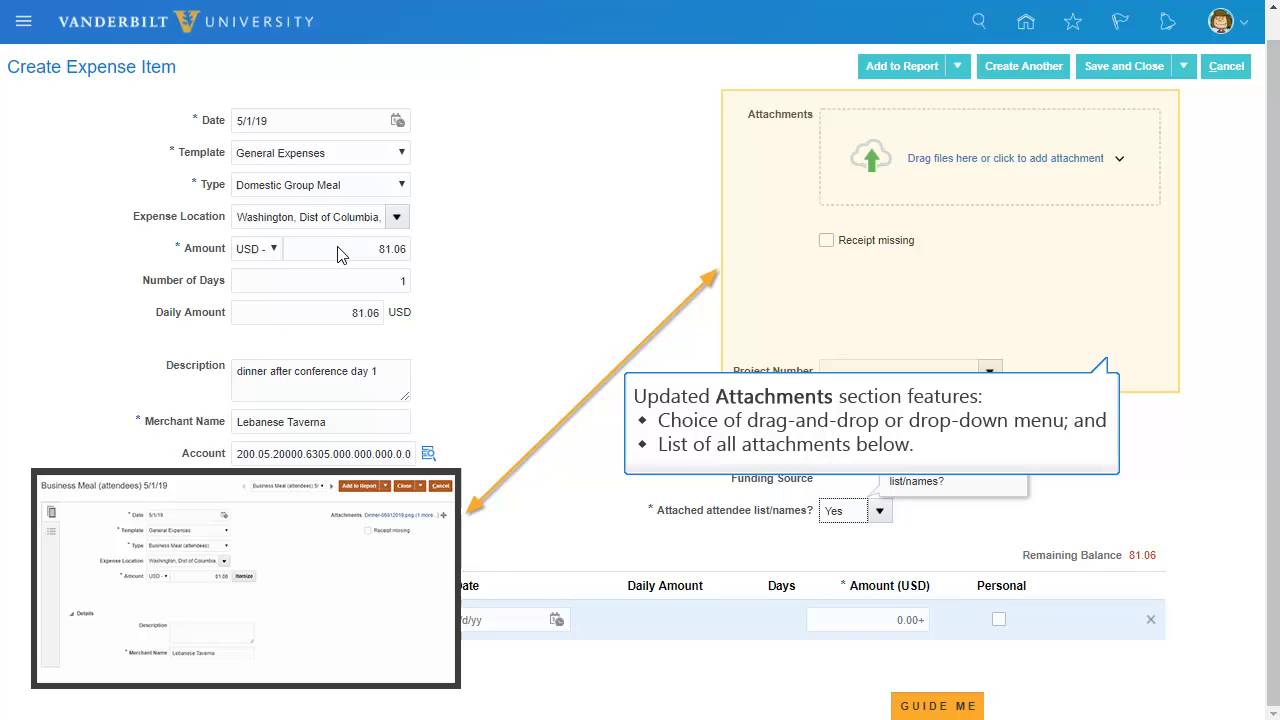
# Step: Attach the files Dinner-05012019 and Dinner-05012019 - attendee list from the Receipts folder to the expense item
pyautogui.click(1120, 158)
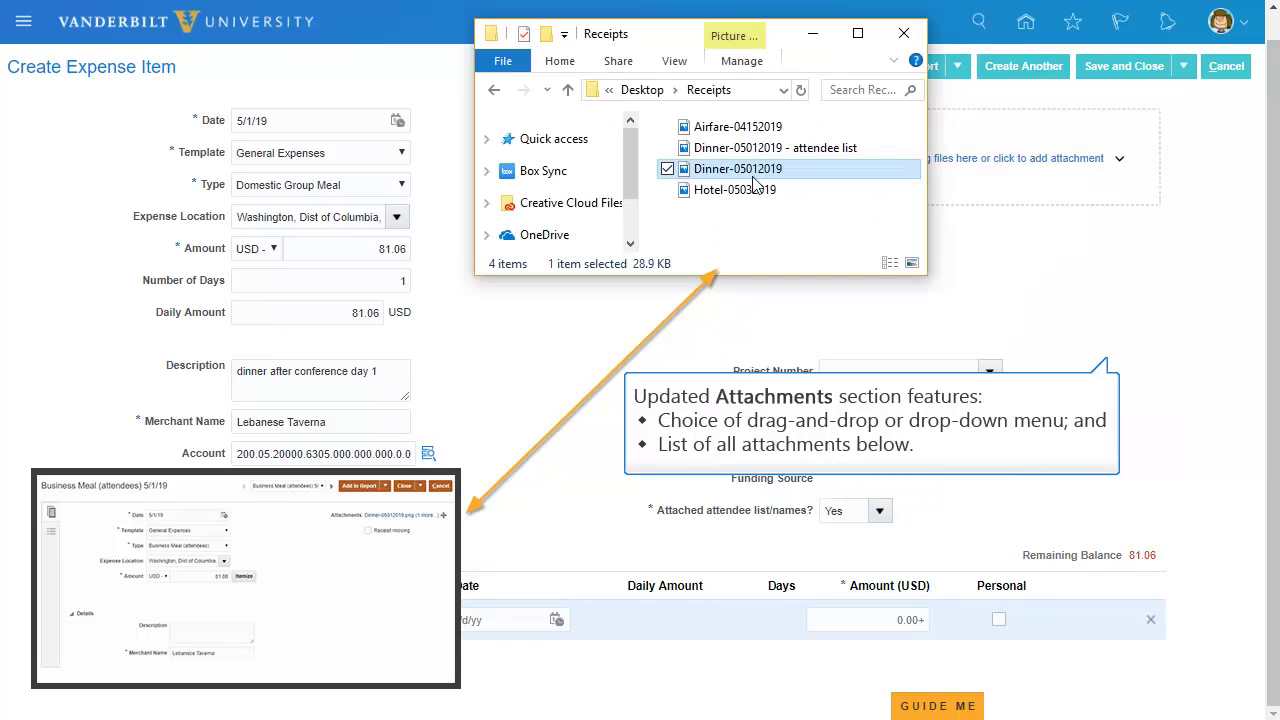
pyautogui.moveTo(738, 168); pyautogui.dragTo(1000, 180)
pyautogui.moveTo(775, 148); pyautogui.dragTo(1030, 160)
pyautogui.moveTo(1030, 160); pyautogui.dragTo(1030, 160)
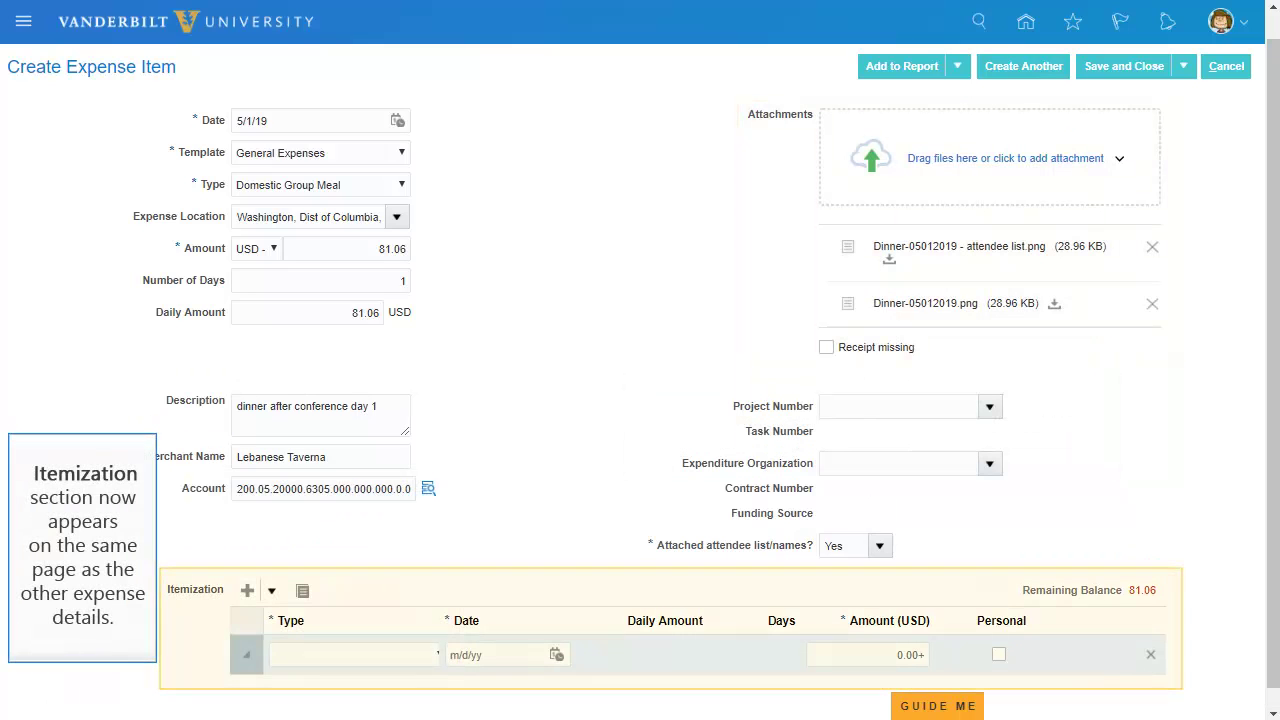
# Step: Fill in an Alcohol/Entertainment Itemization line dated 5/1/19 with a daily amount of 27.02, marked as personal
pyautogui.click(402, 652)
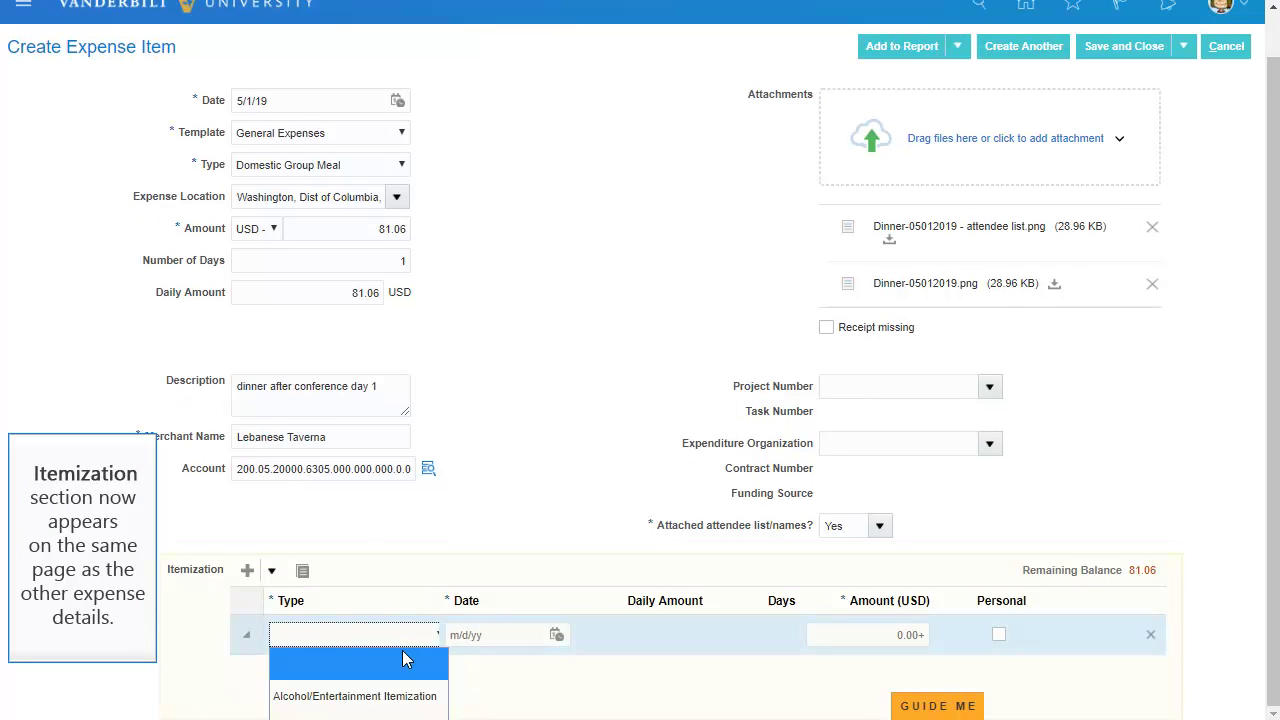
pyautogui.click(405, 697)
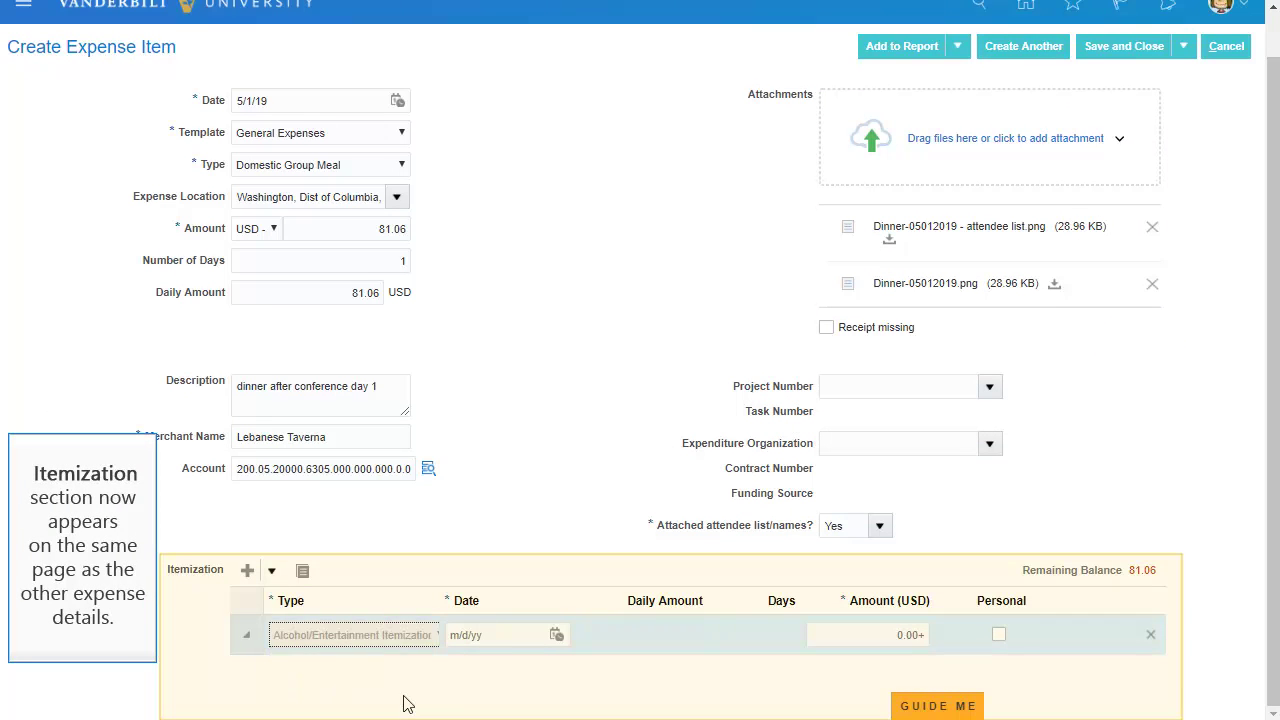
pyautogui.click(557, 634)
pyautogui.click(674, 361)
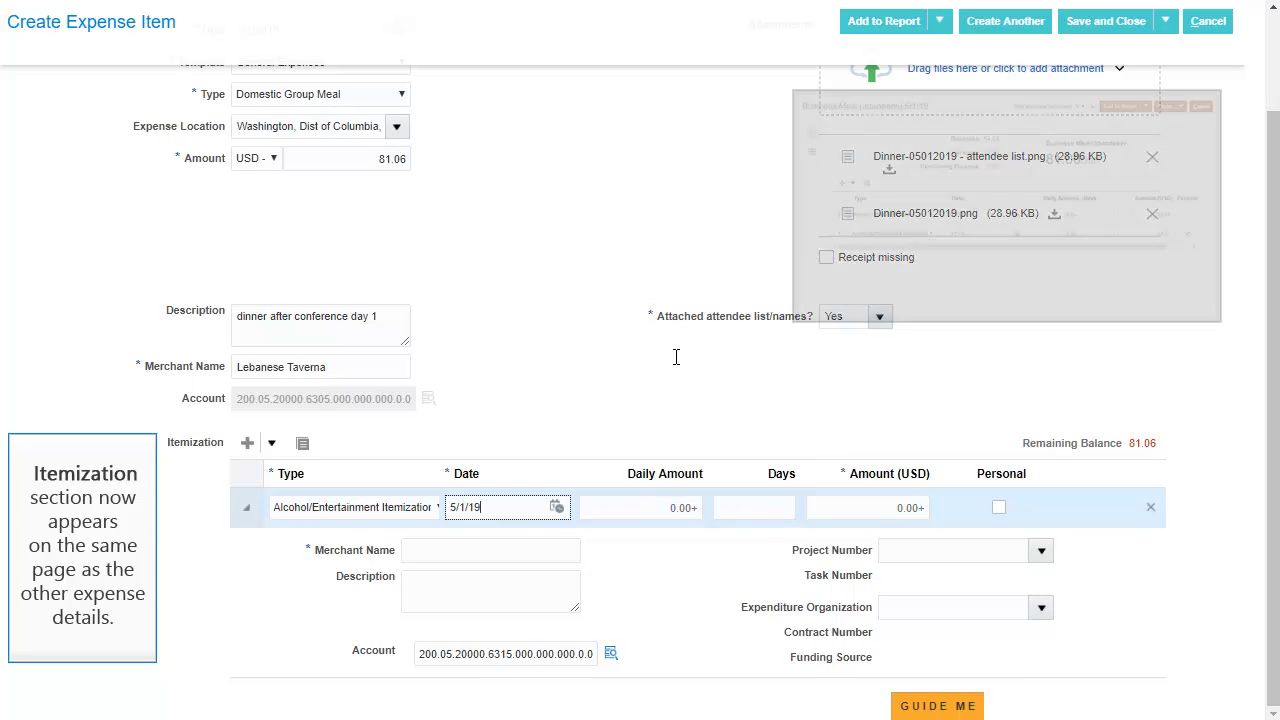
pyautogui.click(669, 510)
pyautogui.write('27.02')
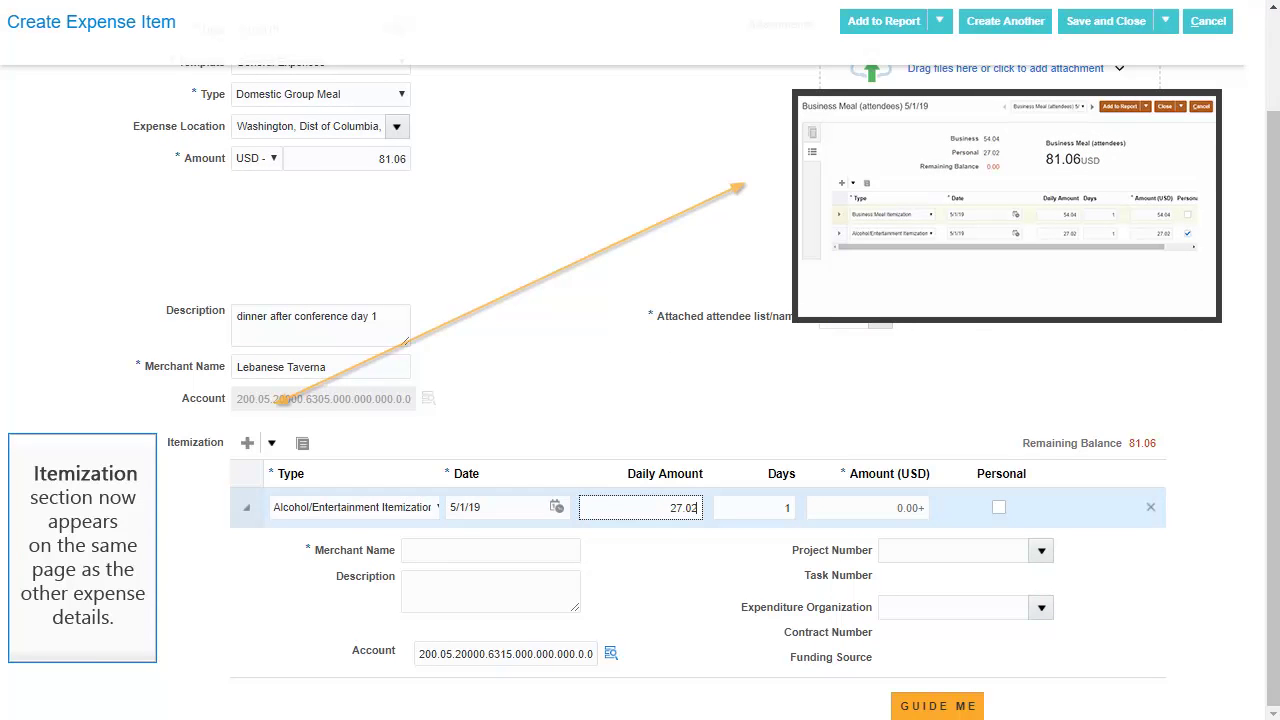
pyautogui.press('Tab')
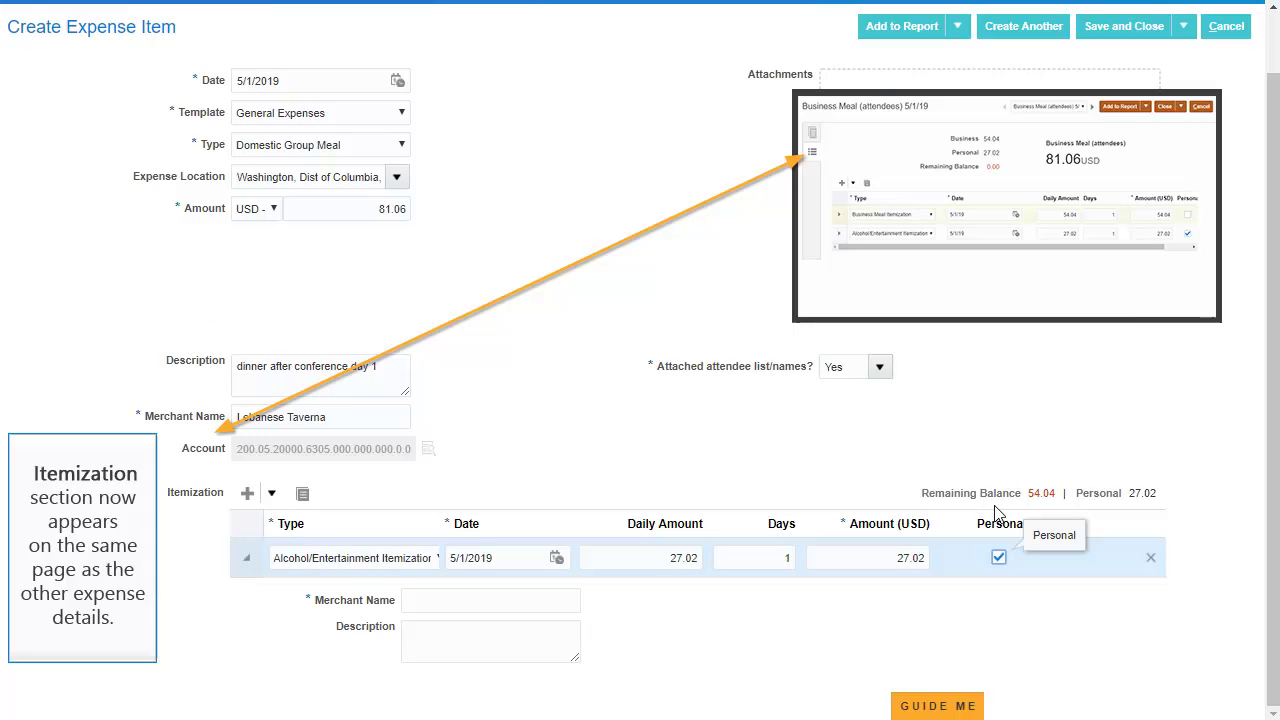
pyautogui.click(998, 507)
# Step: Add a Domestic Group Meal Itemization line dated 5/1/19 for 54.04 at Lebanese Taverna, and save and close the expense item
pyautogui.click(247, 493)
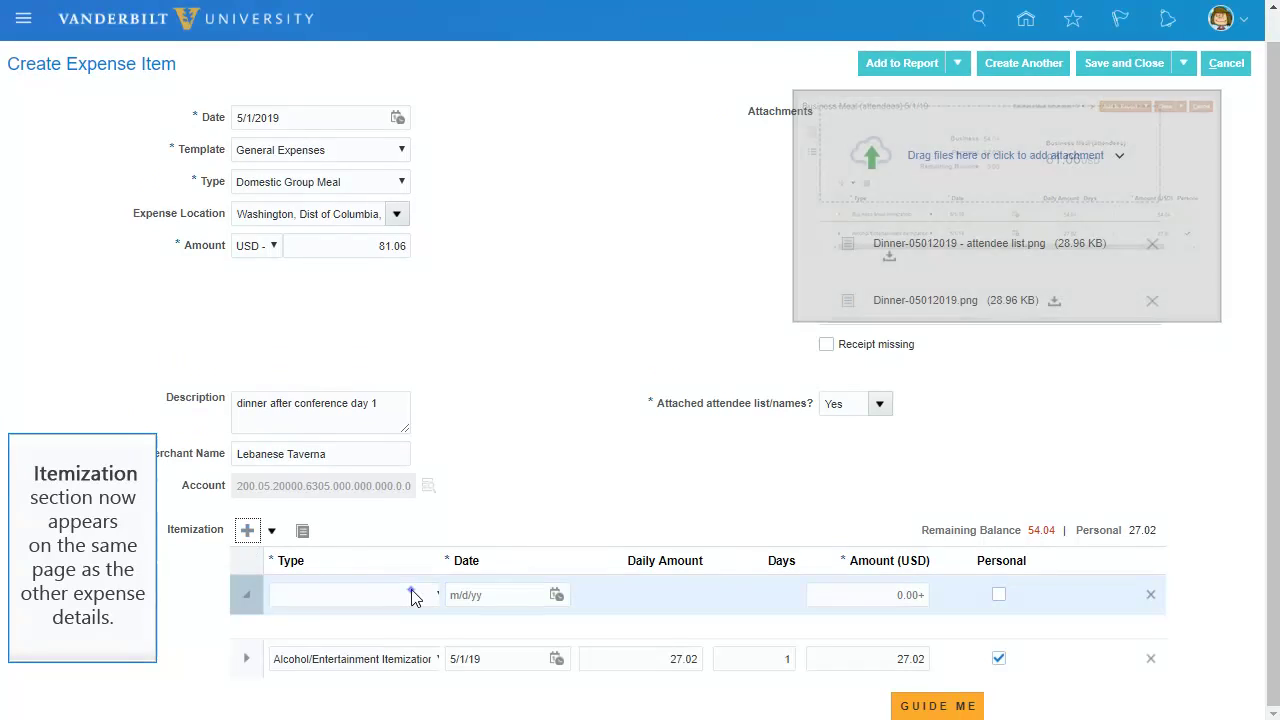
pyautogui.click(414, 594)
pyautogui.click(354, 688)
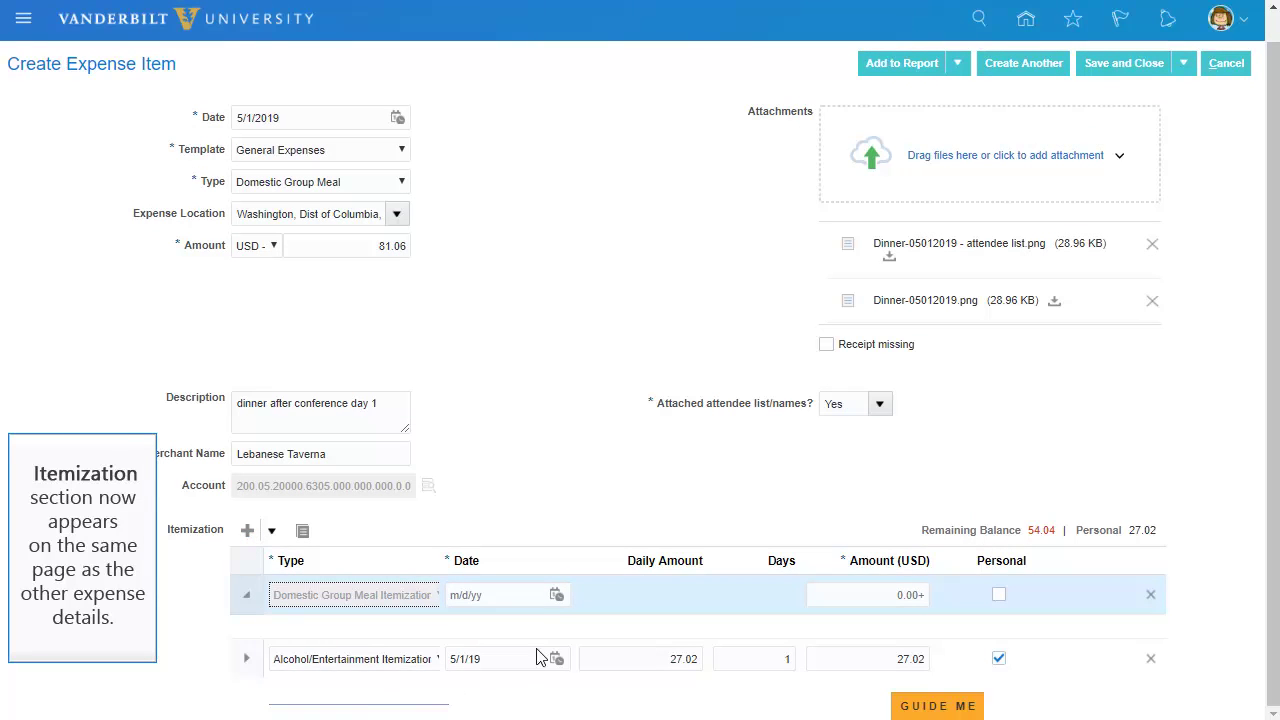
pyautogui.click(557, 595)
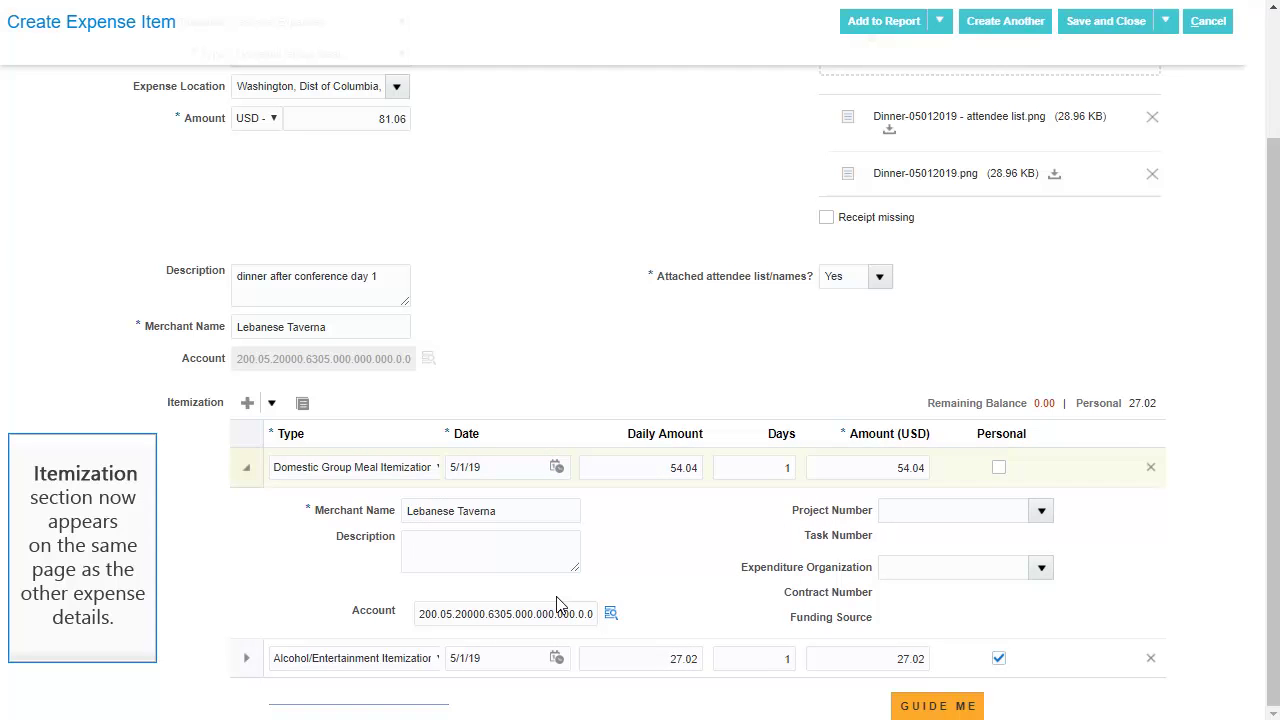
pyautogui.click(241, 467)
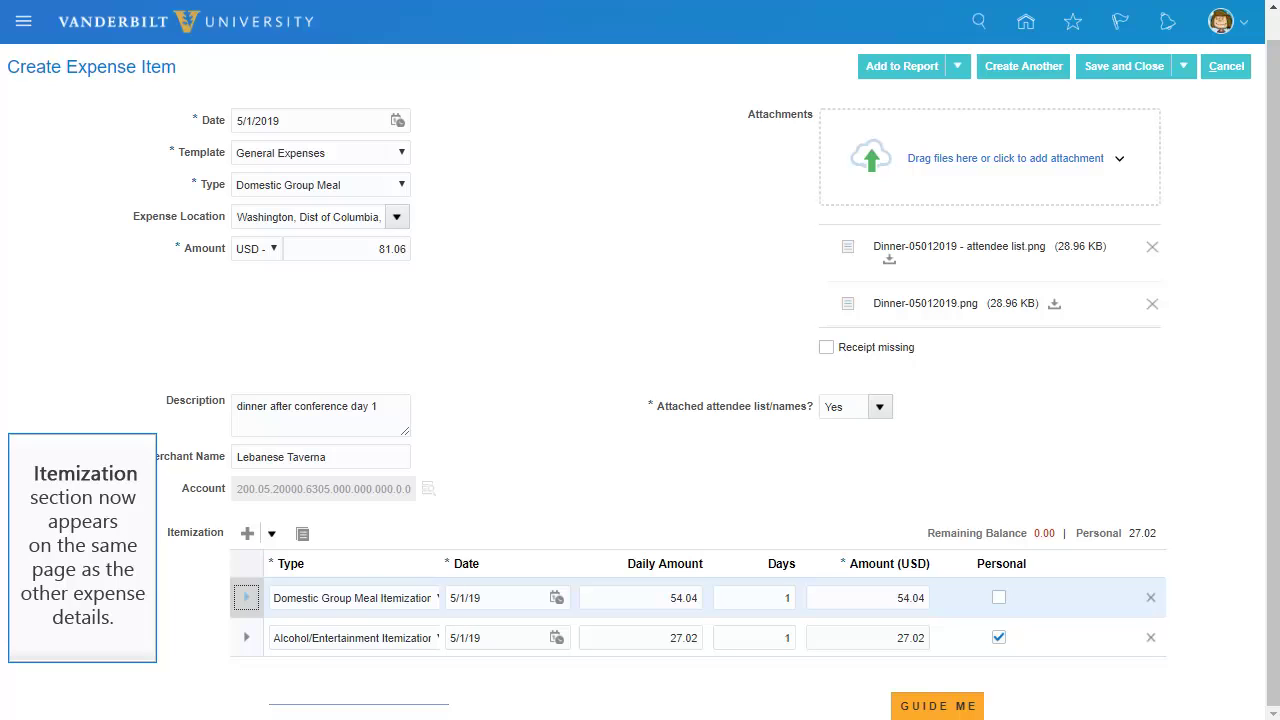
pyautogui.click(246, 597)
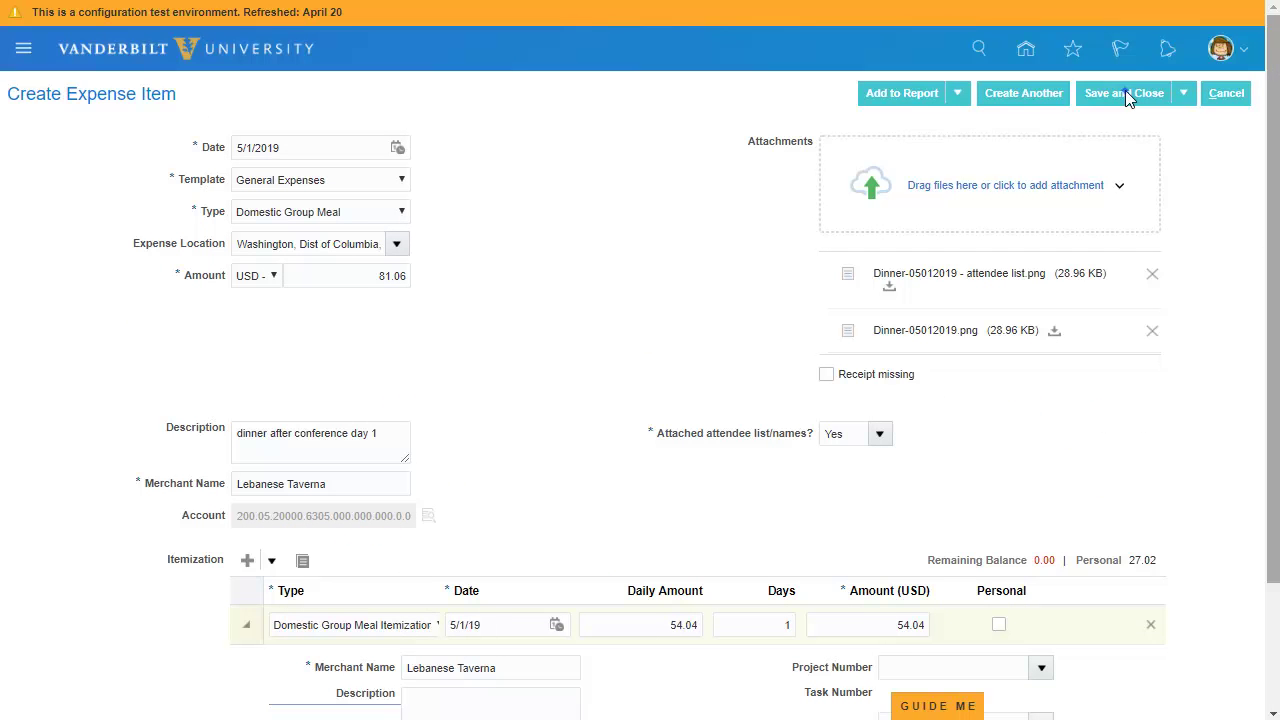
pyautogui.click(1125, 90)
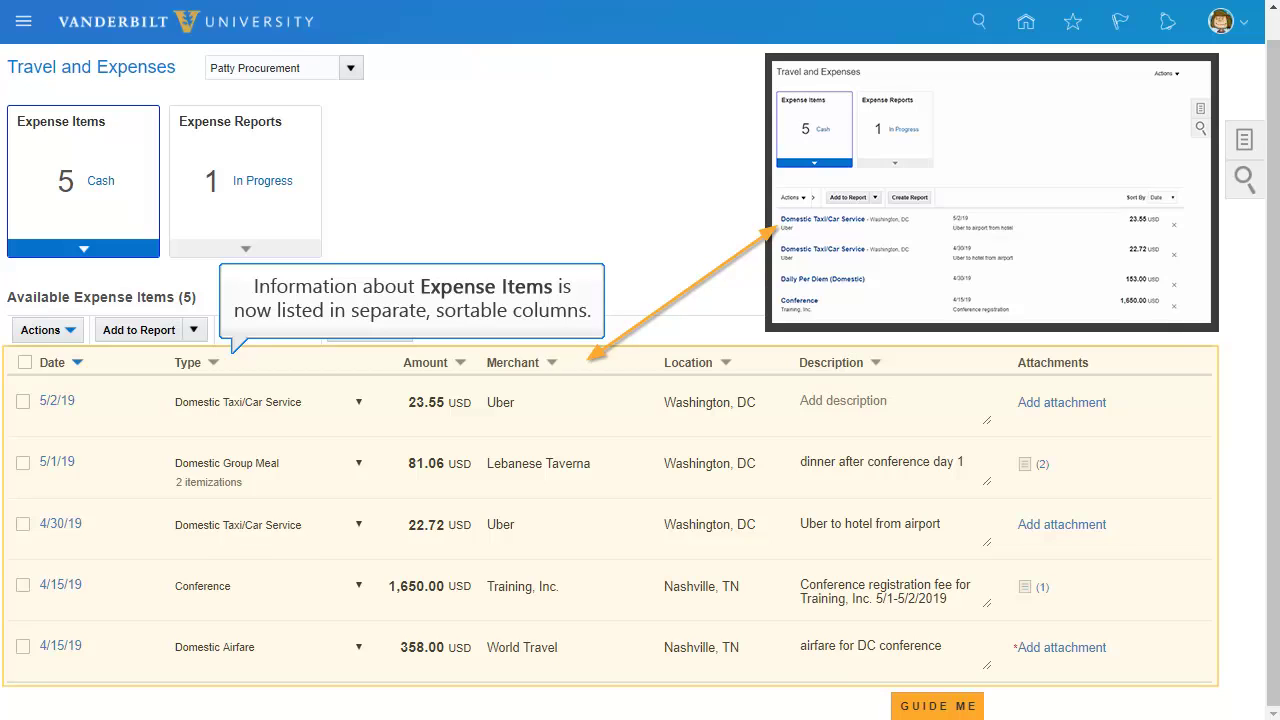
# Step: Sort the available expense items by amount from highest to lowest, and return to sorting by newest date
pyautogui.click(460, 363)
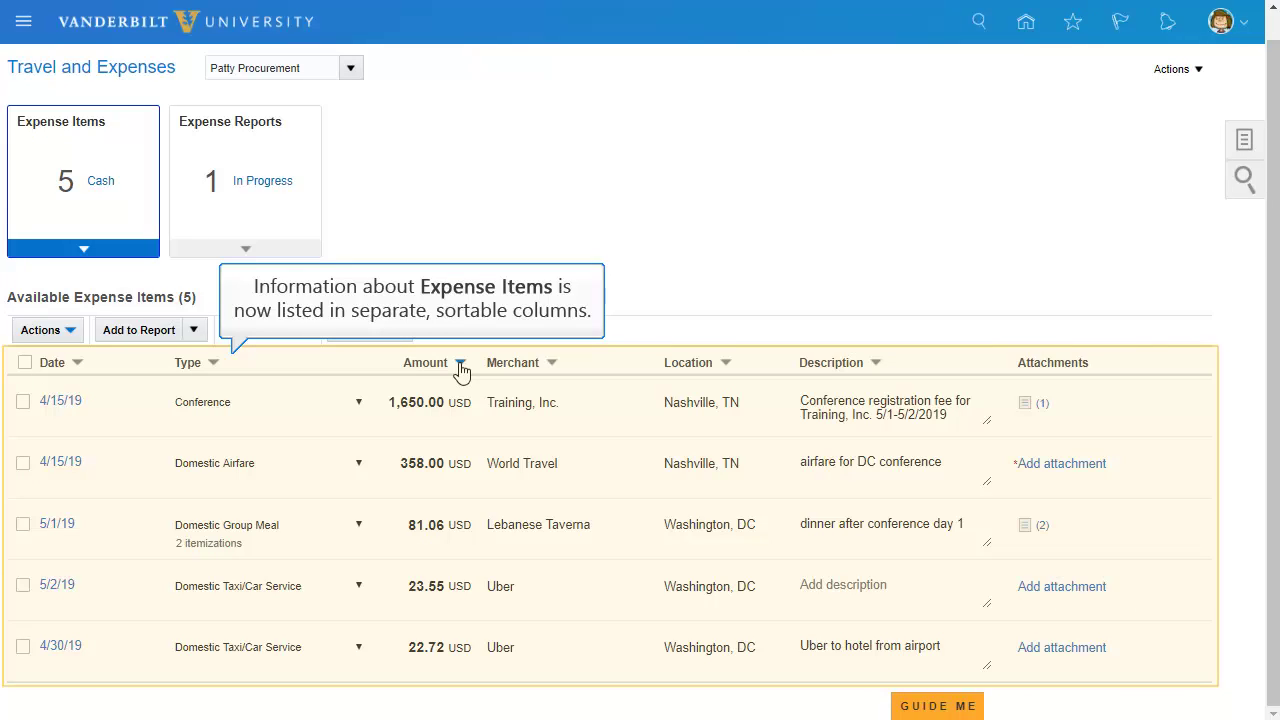
pyautogui.click(77, 362)
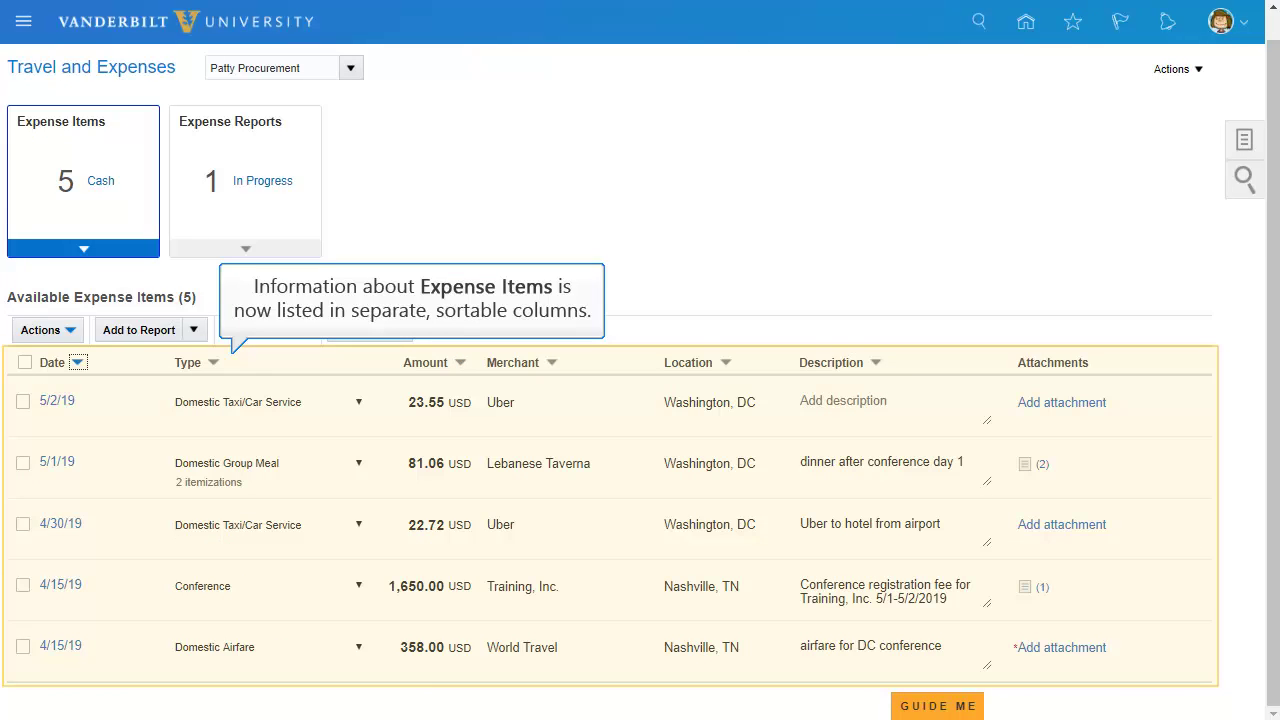
# Step: Add the description "Uber to airport from hotel" to the 5/2/19 taxi expense directly in the list
pyautogui.click(893, 405)
pyautogui.write('Ub')
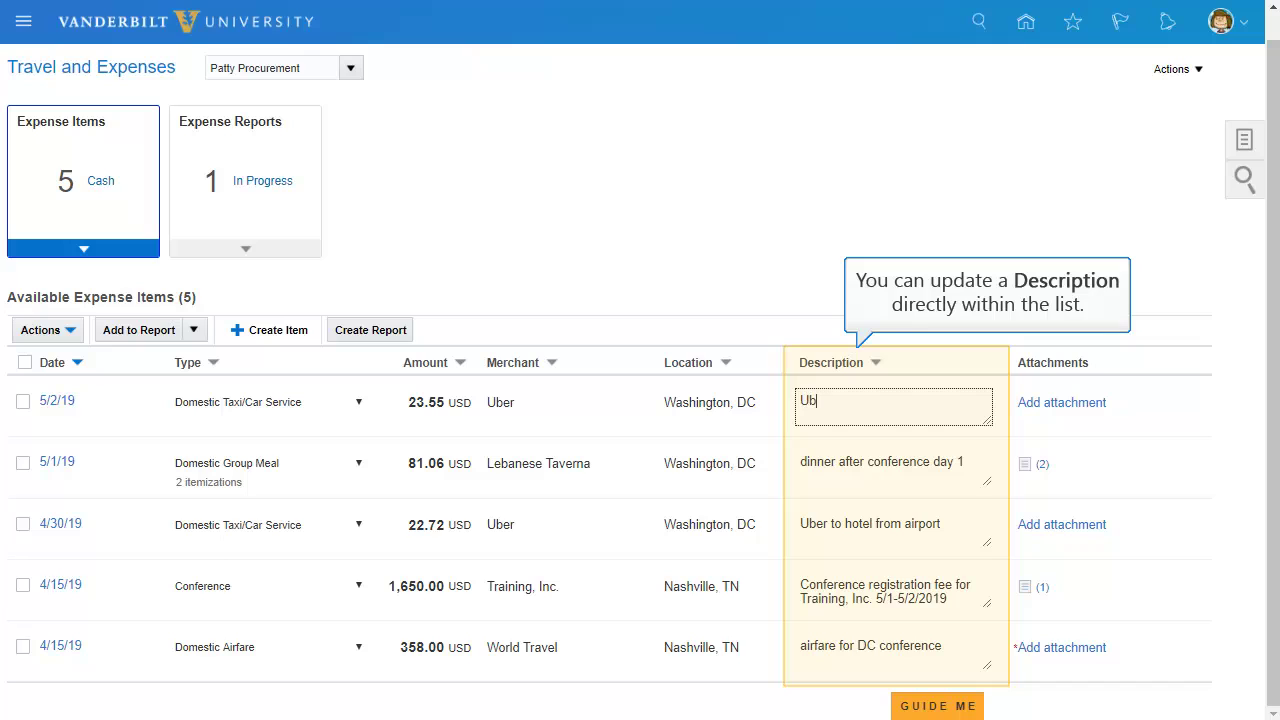
pyautogui.write('er to airport from hotel')
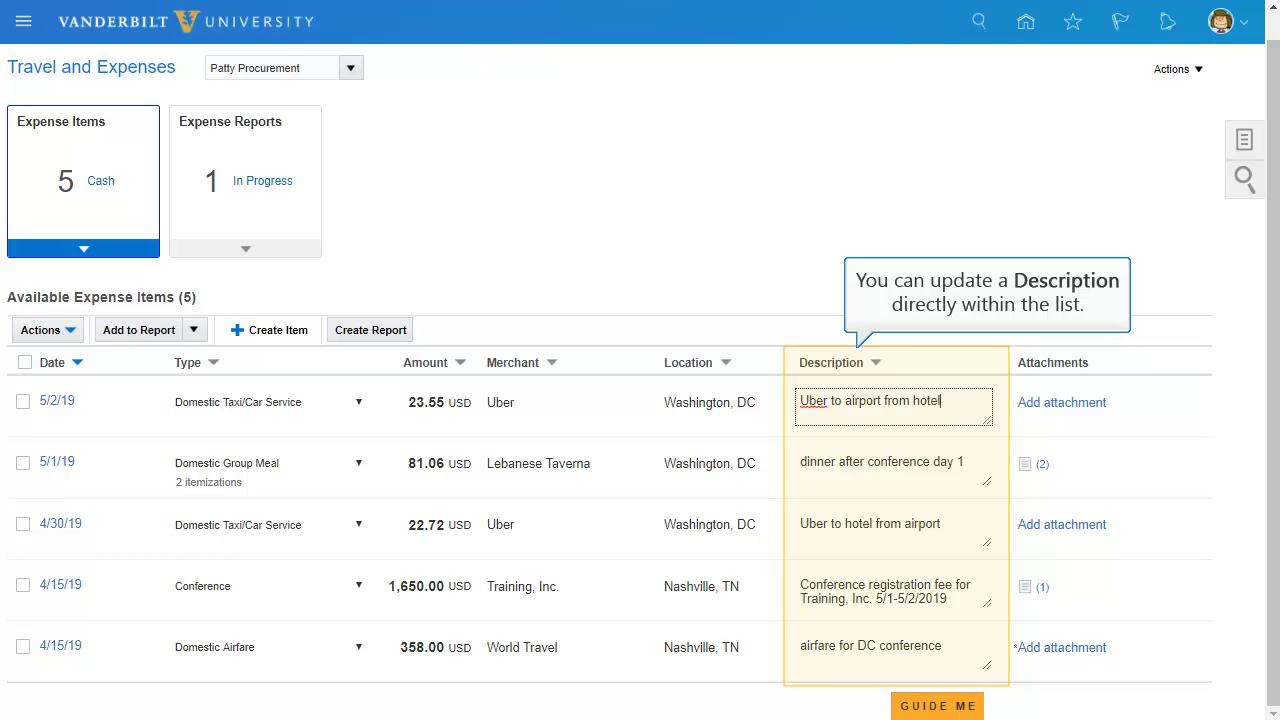
pyautogui.press('Tab')
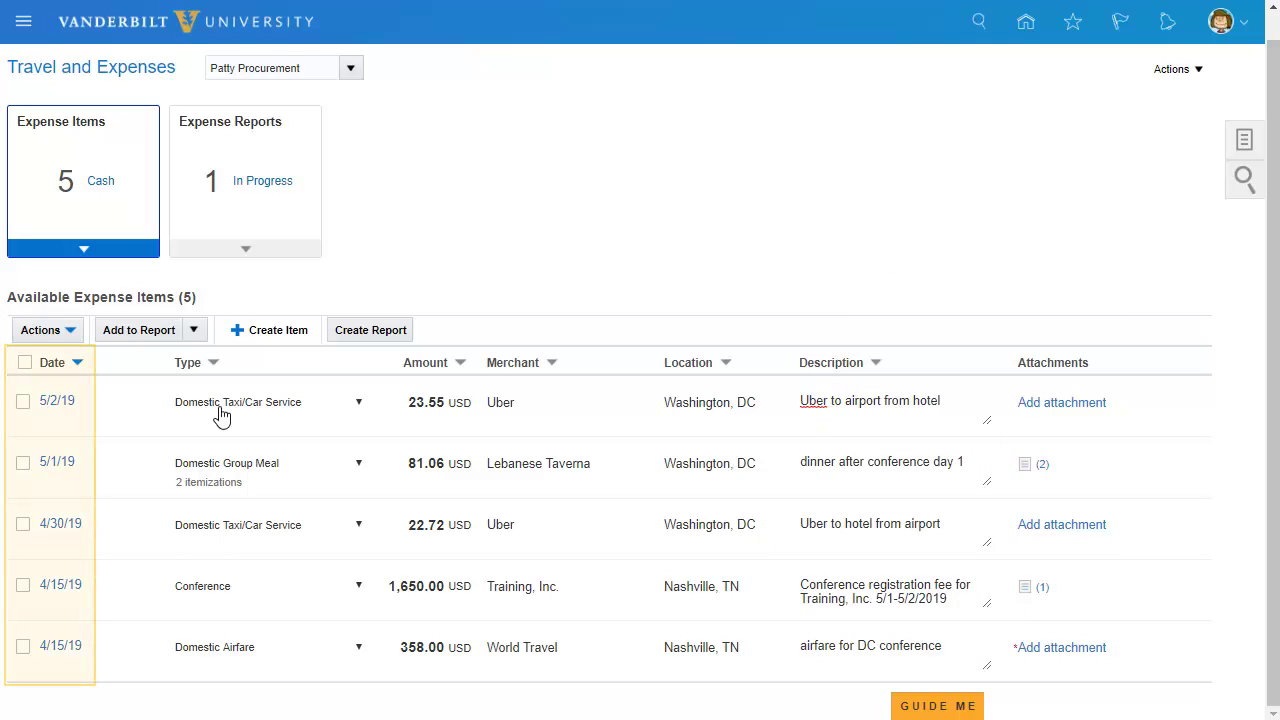
# Step: Select the 5/2/19 taxi expense, check the actions available for it, and clear the selection
pyautogui.click(22, 404)
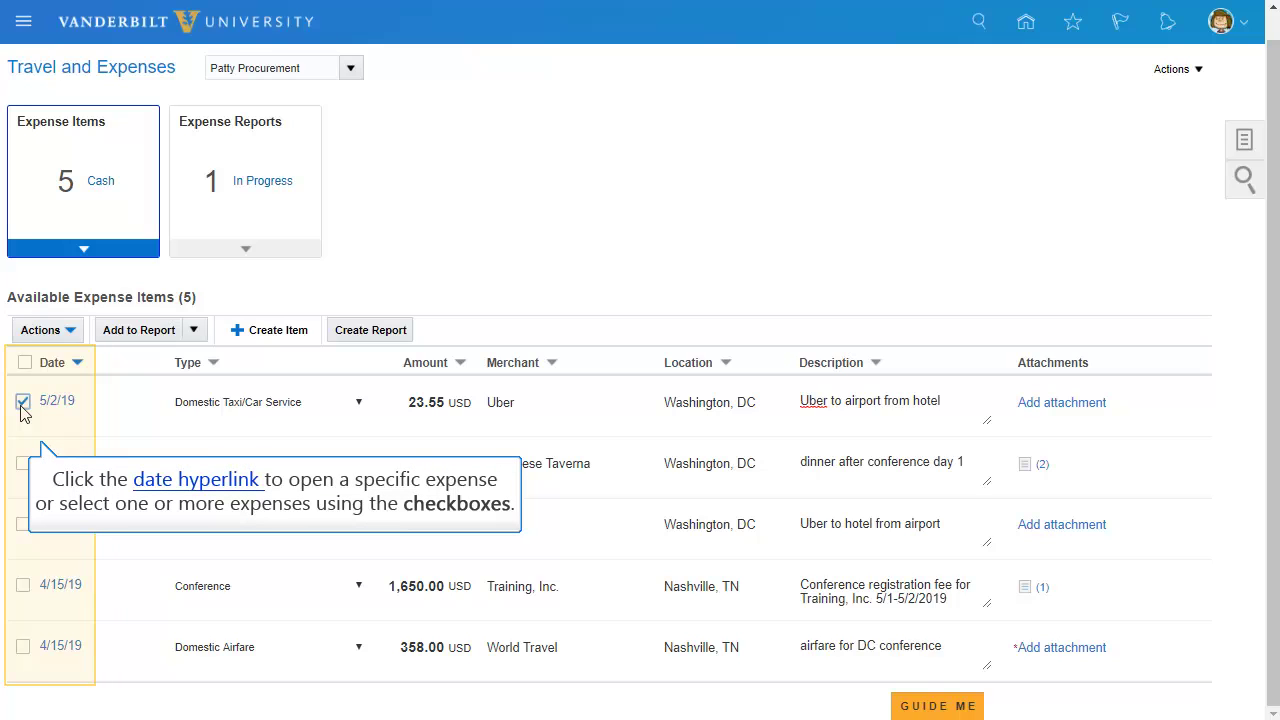
pyautogui.click(70, 332)
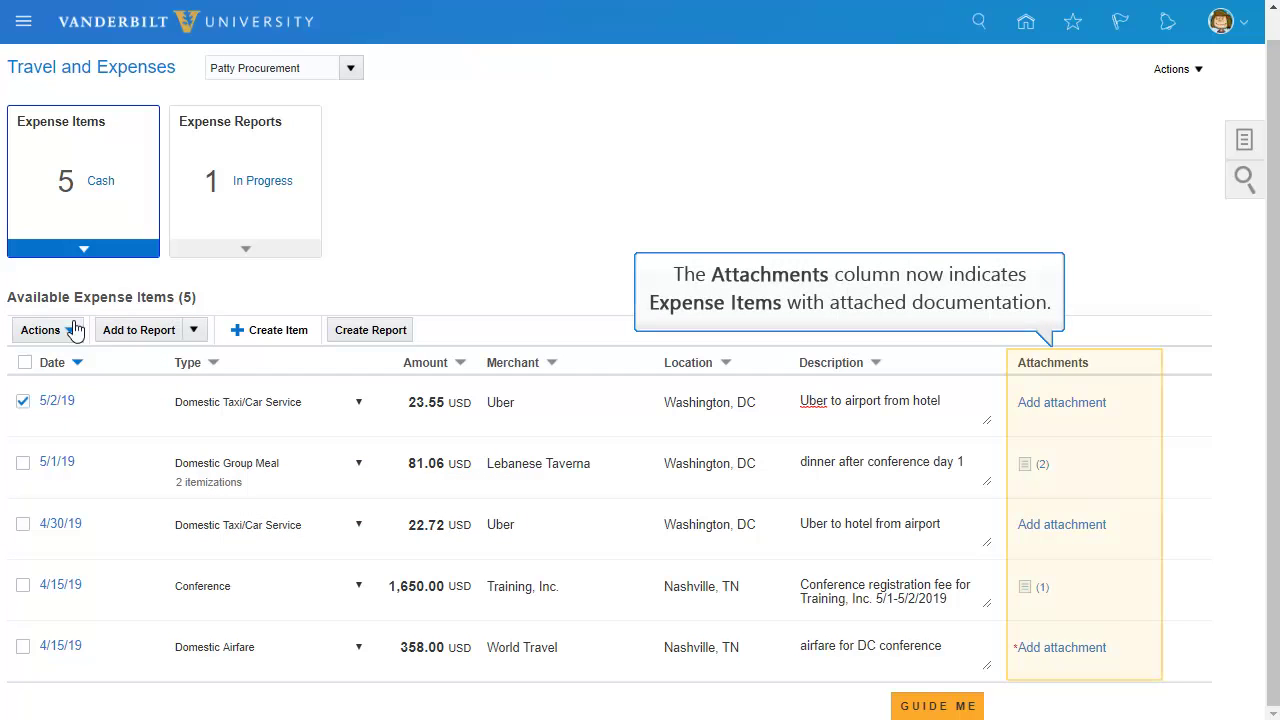
pyautogui.click(23, 402)
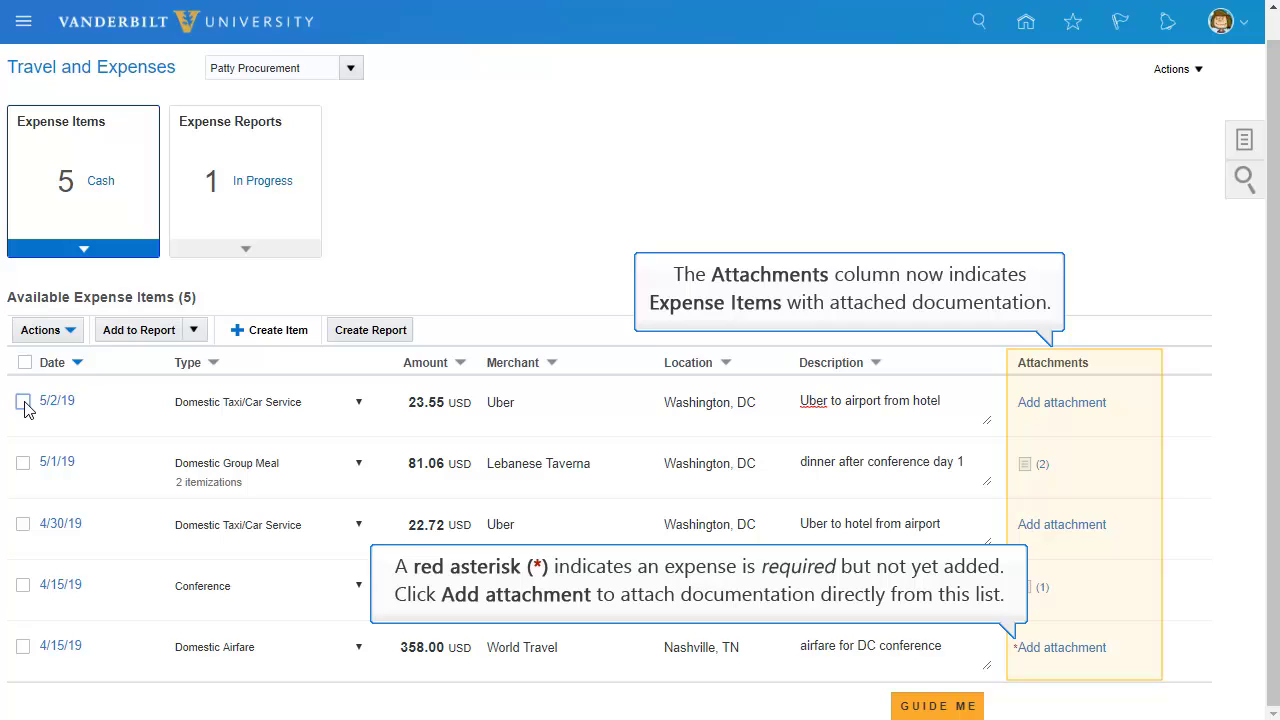
# Step: Attach the receipt file Airfare-04152019 to the 4/15/19 Domestic Airfare expense from the list
pyautogui.click(1068, 649)
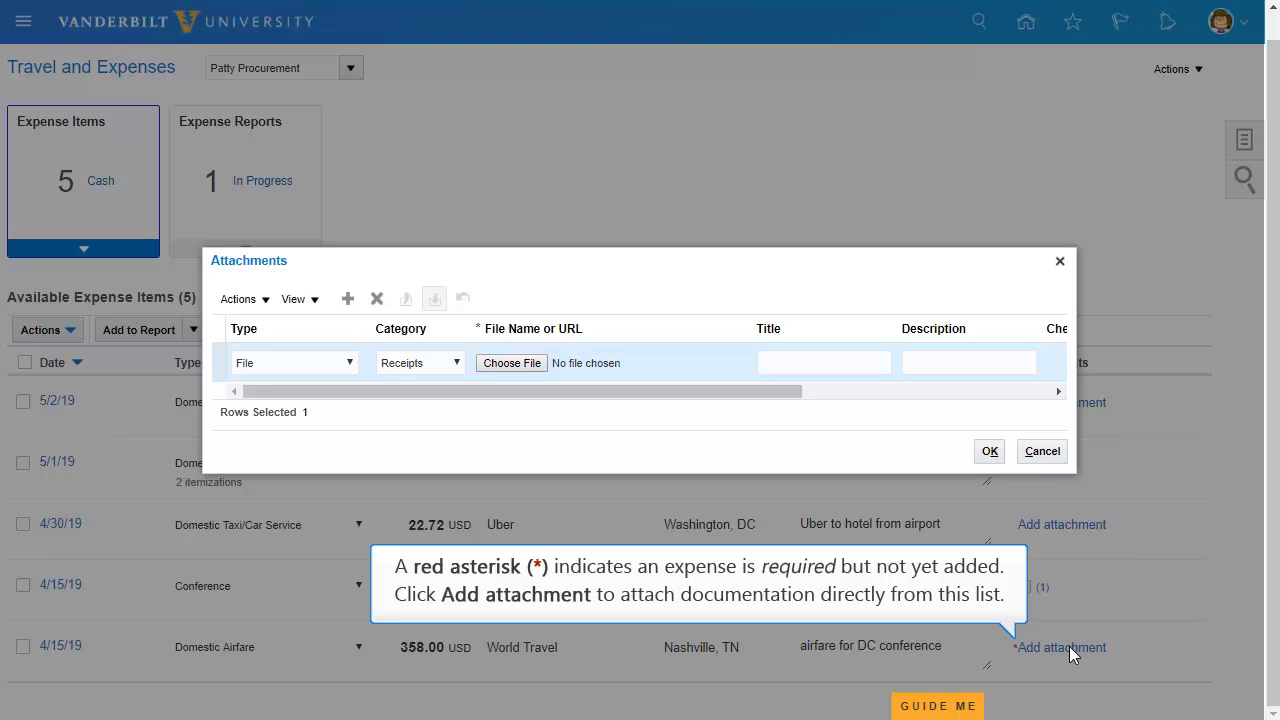
pyautogui.click(510, 364)
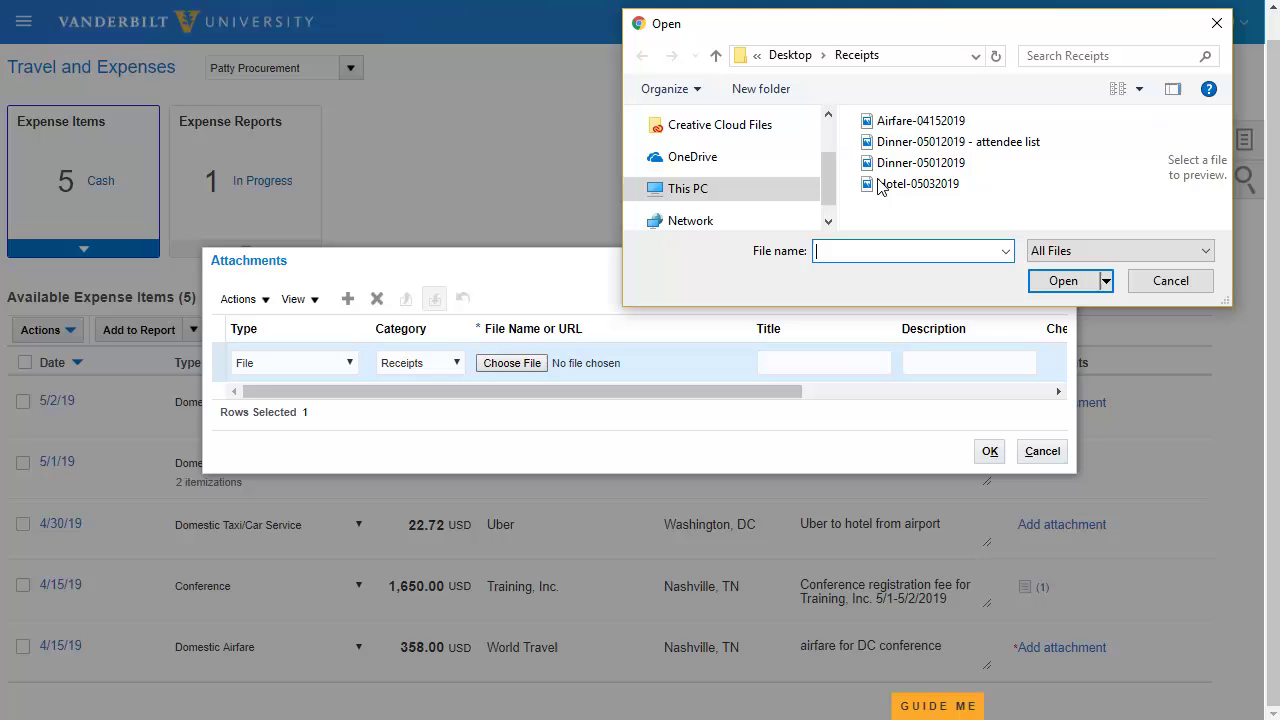
pyautogui.click(916, 121)
pyautogui.click(1063, 281)
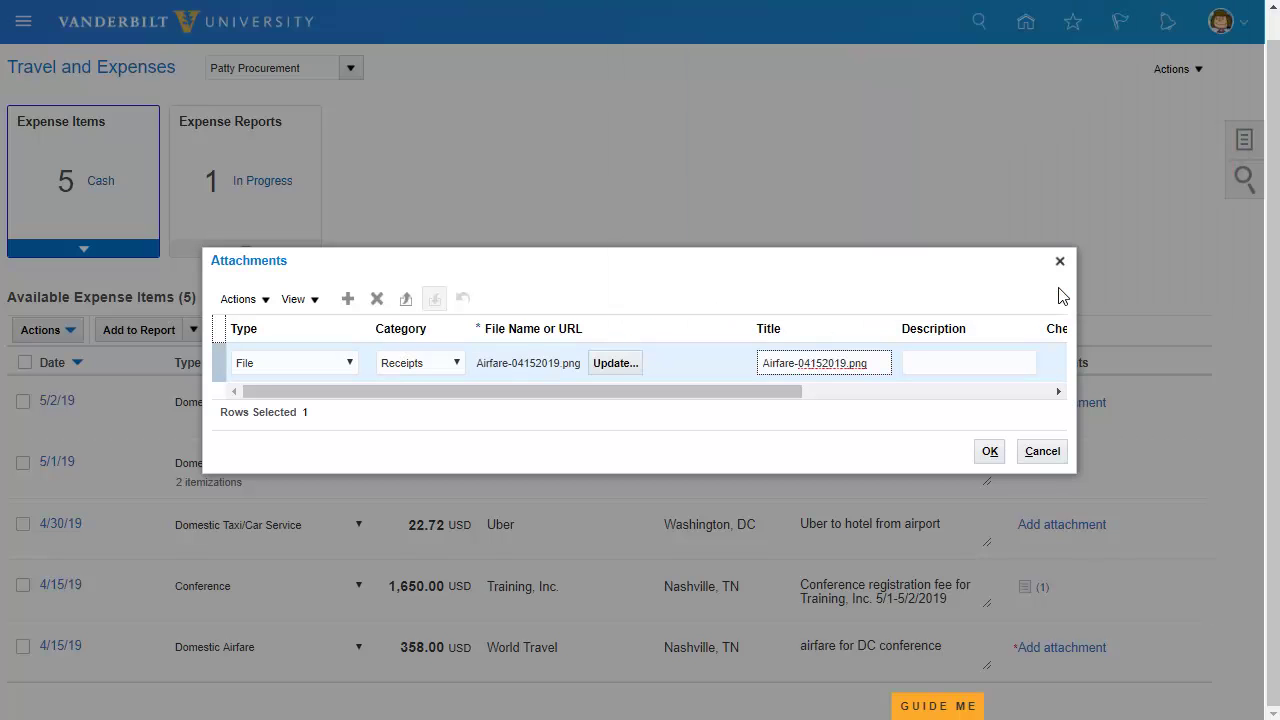
pyautogui.click(989, 454)
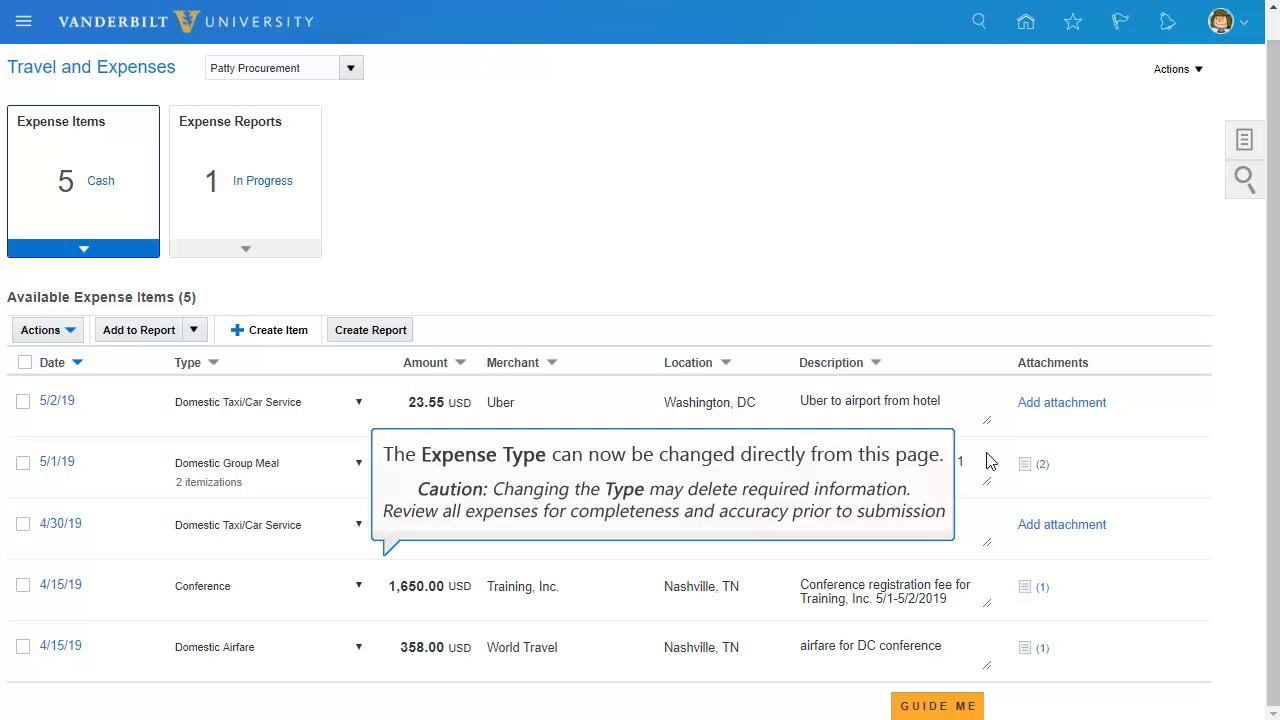
# Step: View the expense types available for the 4/15/19 Conference item, keeping the current type
pyautogui.click(336, 596)
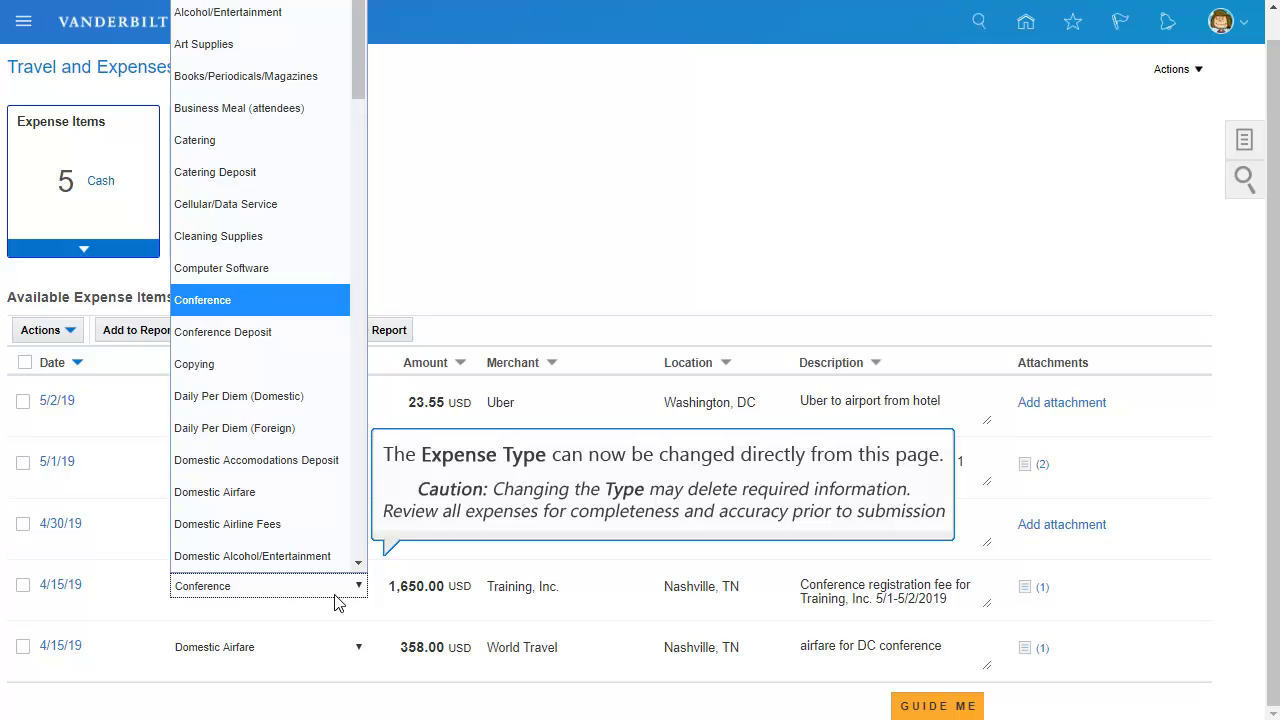
pyautogui.click(336, 596)
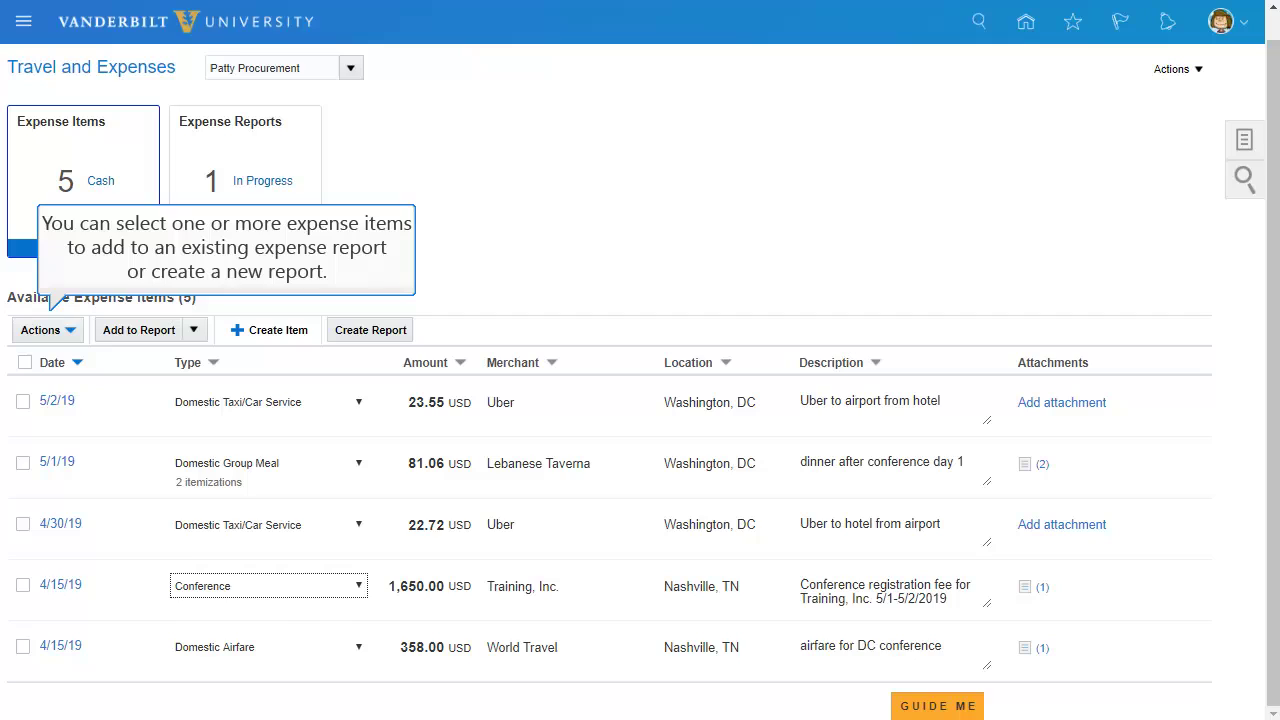
# Step: Add all available expense items except the 4/15/19 Conference item to the existing report Training Conference - 04/30/2019-05/02/2019
pyautogui.click(23, 401)
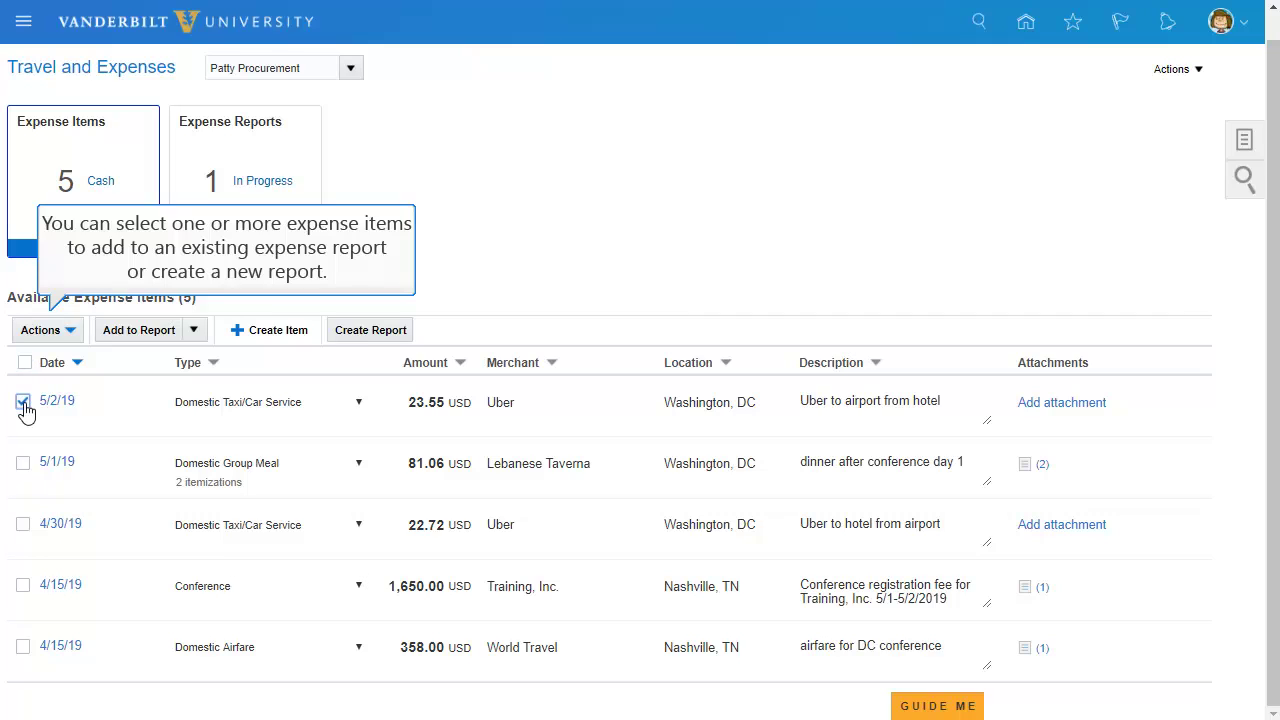
pyautogui.click(23, 464)
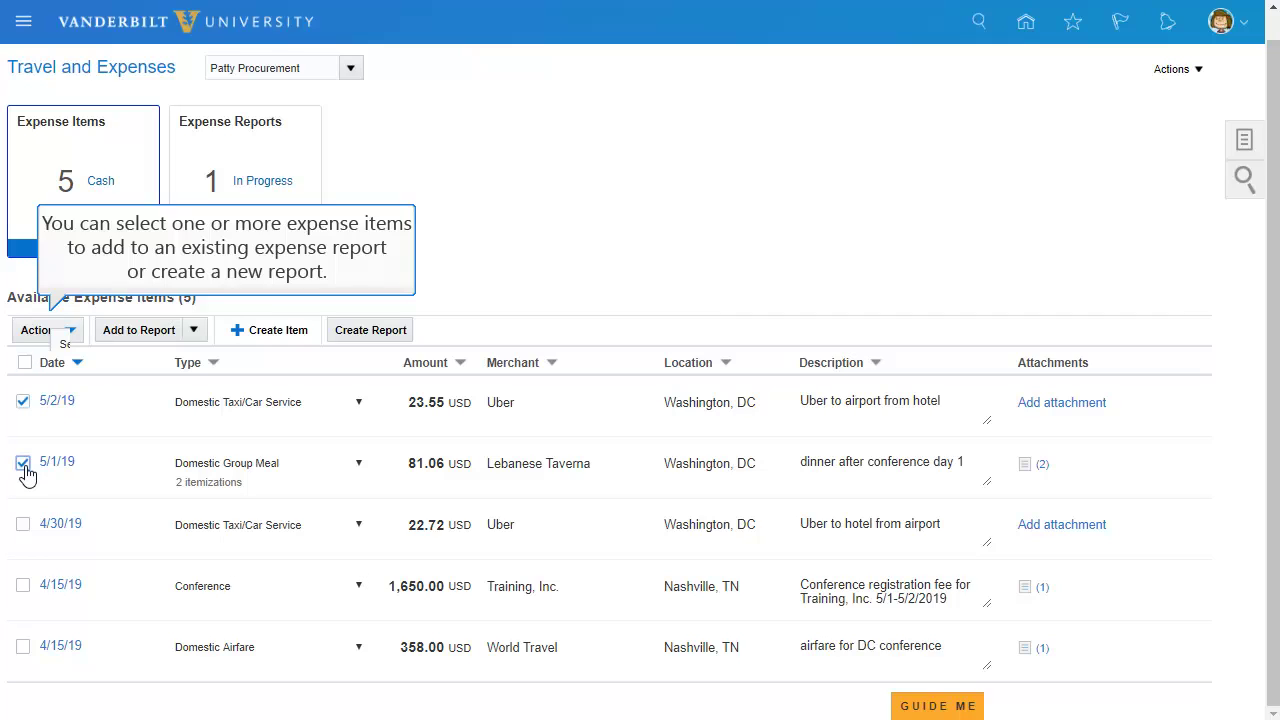
pyautogui.click(24, 363)
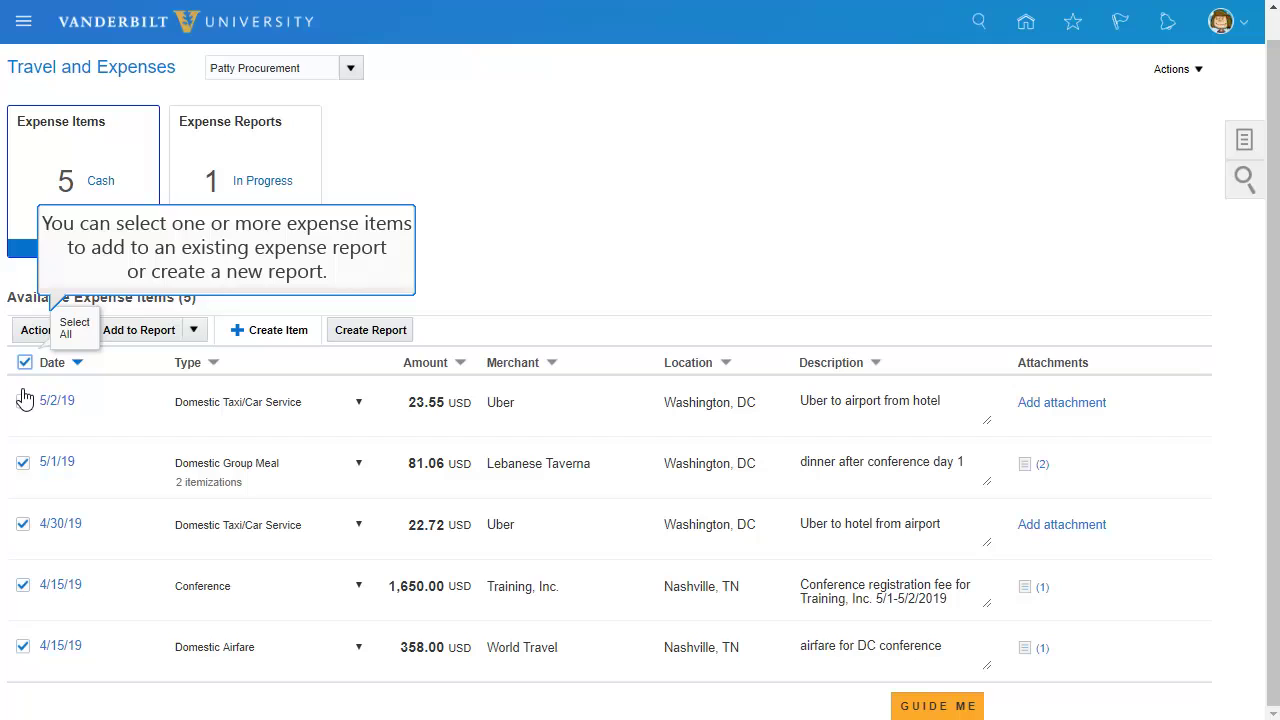
pyautogui.click(22, 591)
pyautogui.click(194, 331)
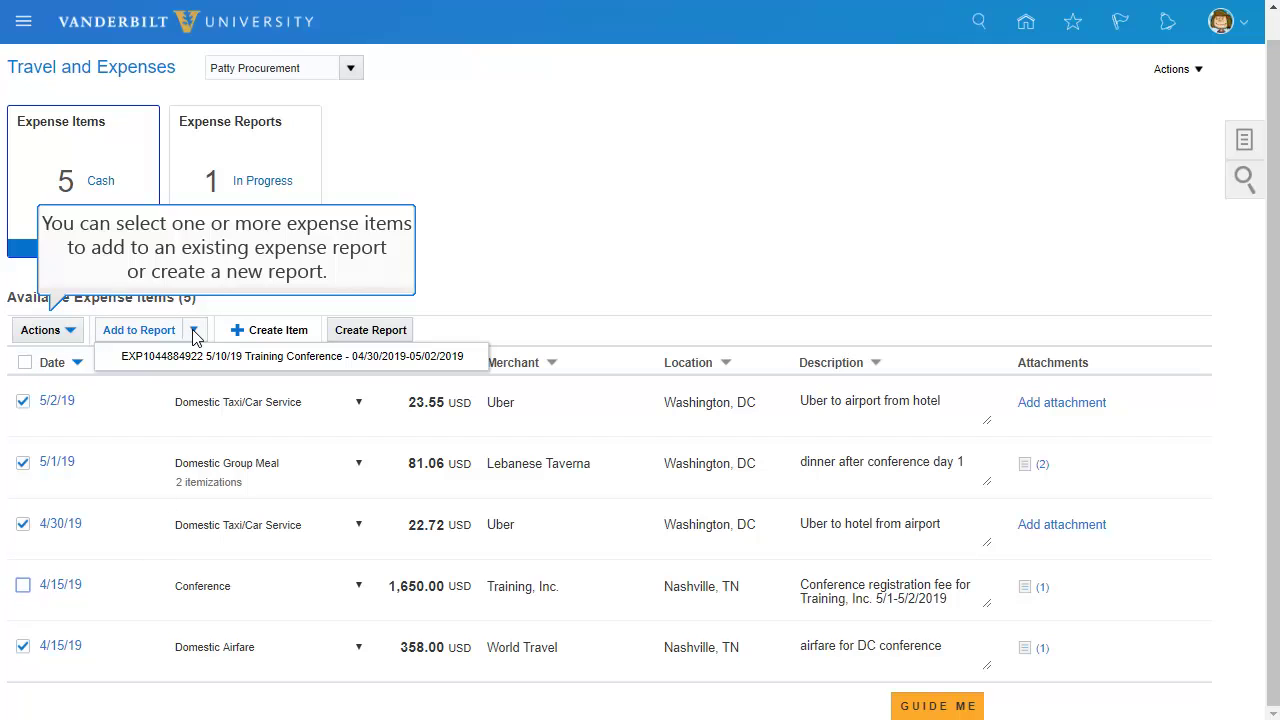
pyautogui.click(234, 358)
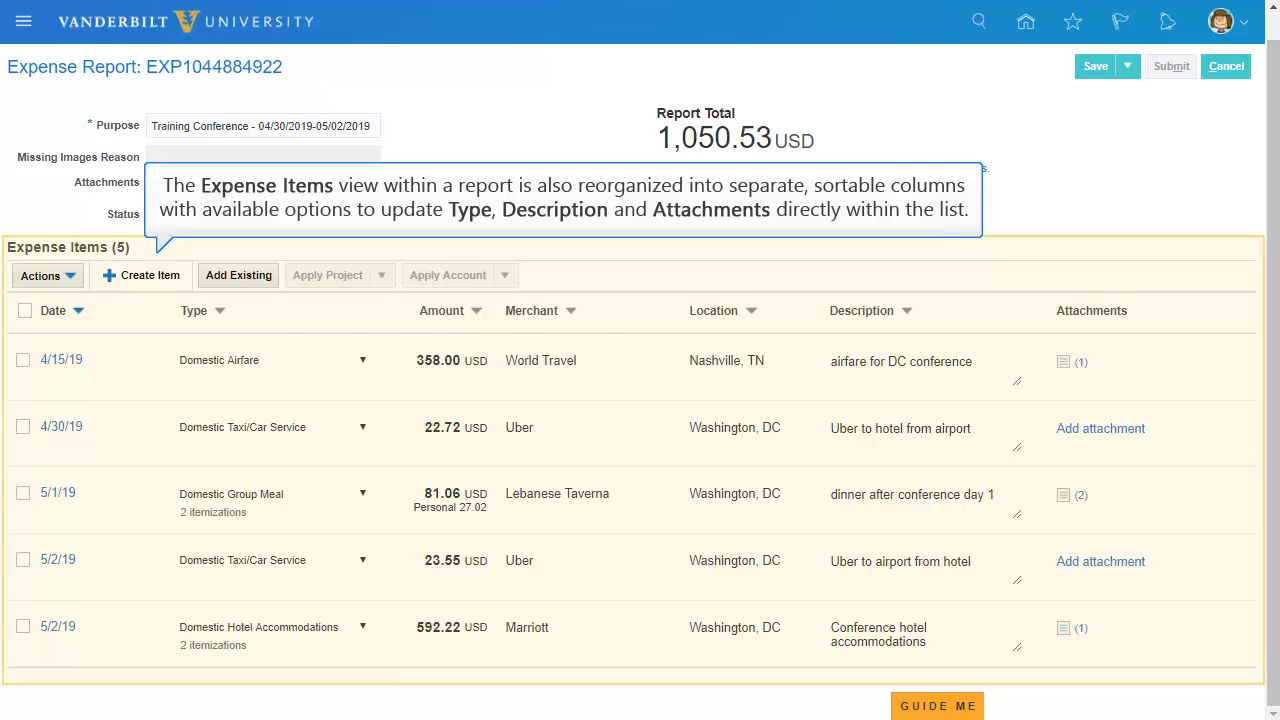
# Step: Add the existing 4/15/19 Conference expense from Training, Inc. to the open expense report
pyautogui.click(238, 275)
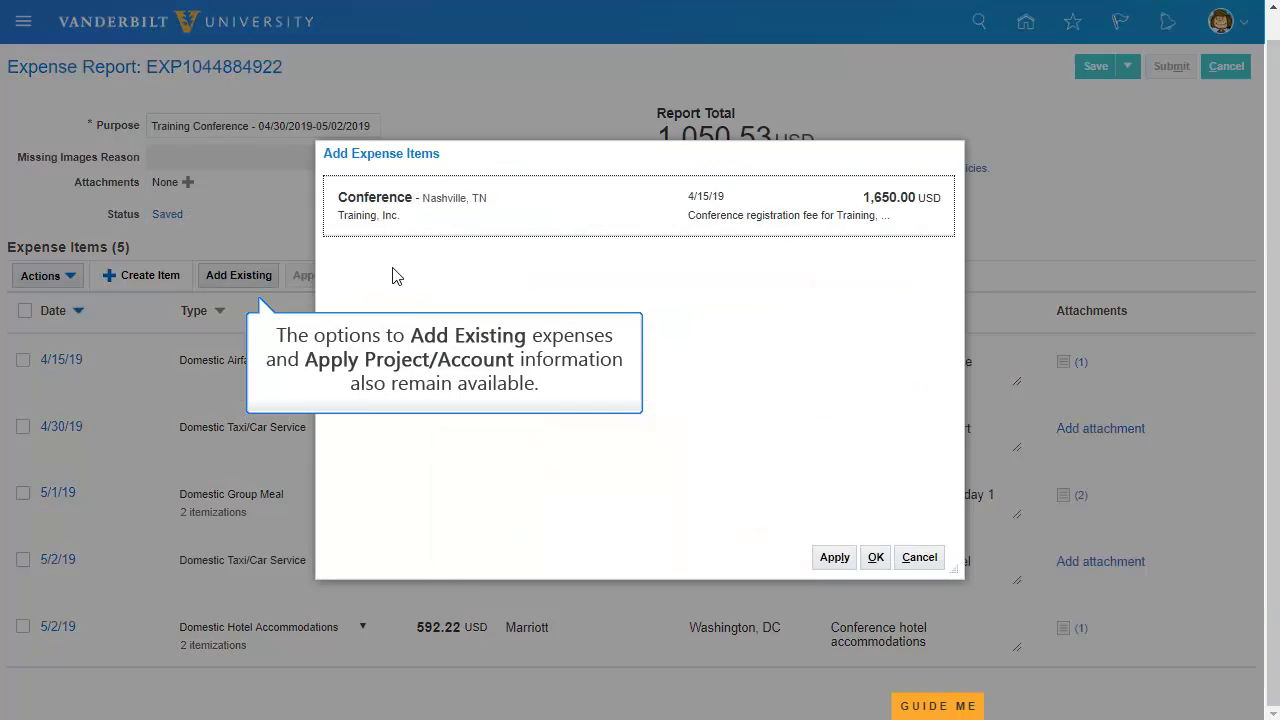
pyautogui.click(488, 211)
pyautogui.click(870, 560)
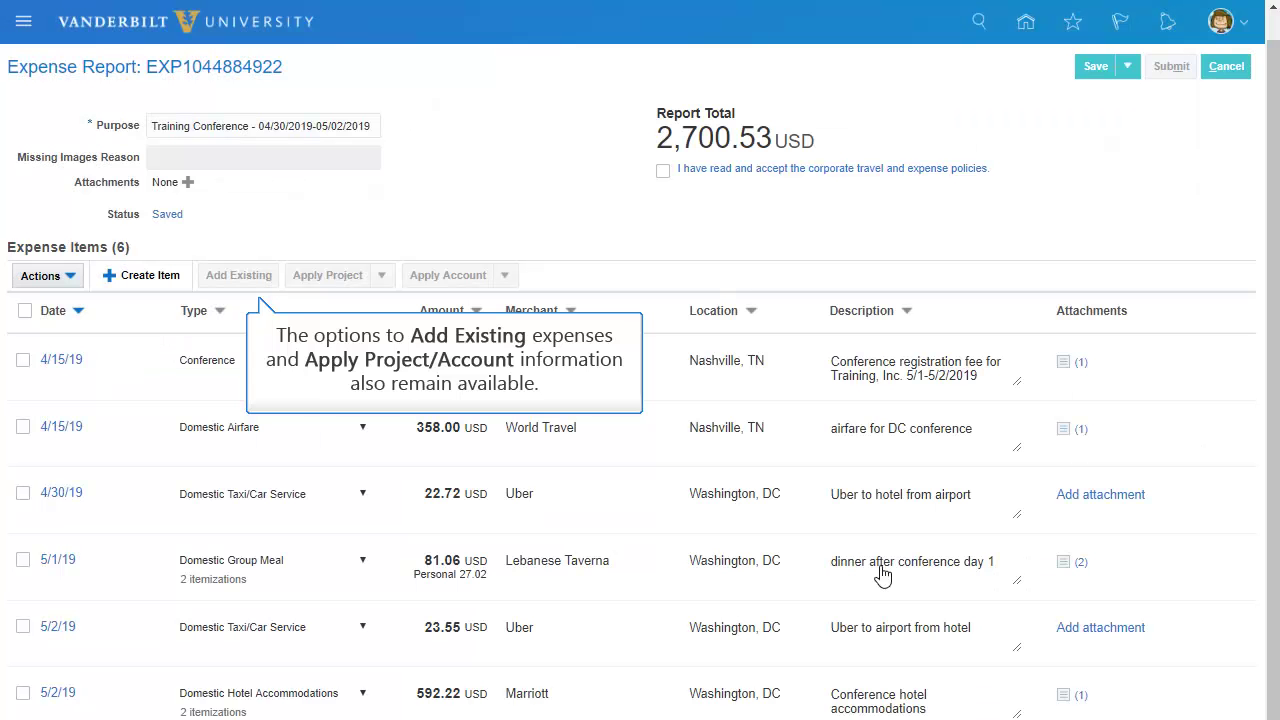
# Step: Select the Conference item to check its project and account options, clear the selection, and accept the corporate travel and expense policies
pyautogui.click(23, 361)
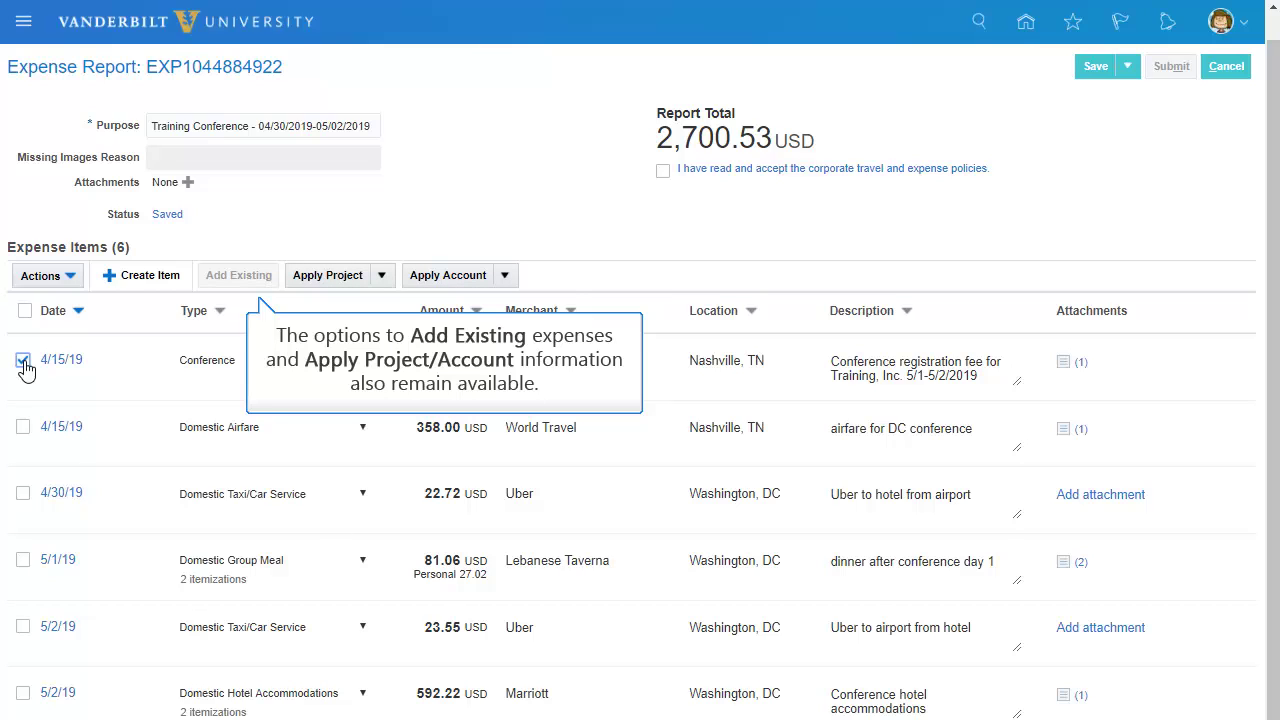
pyautogui.click(23, 361)
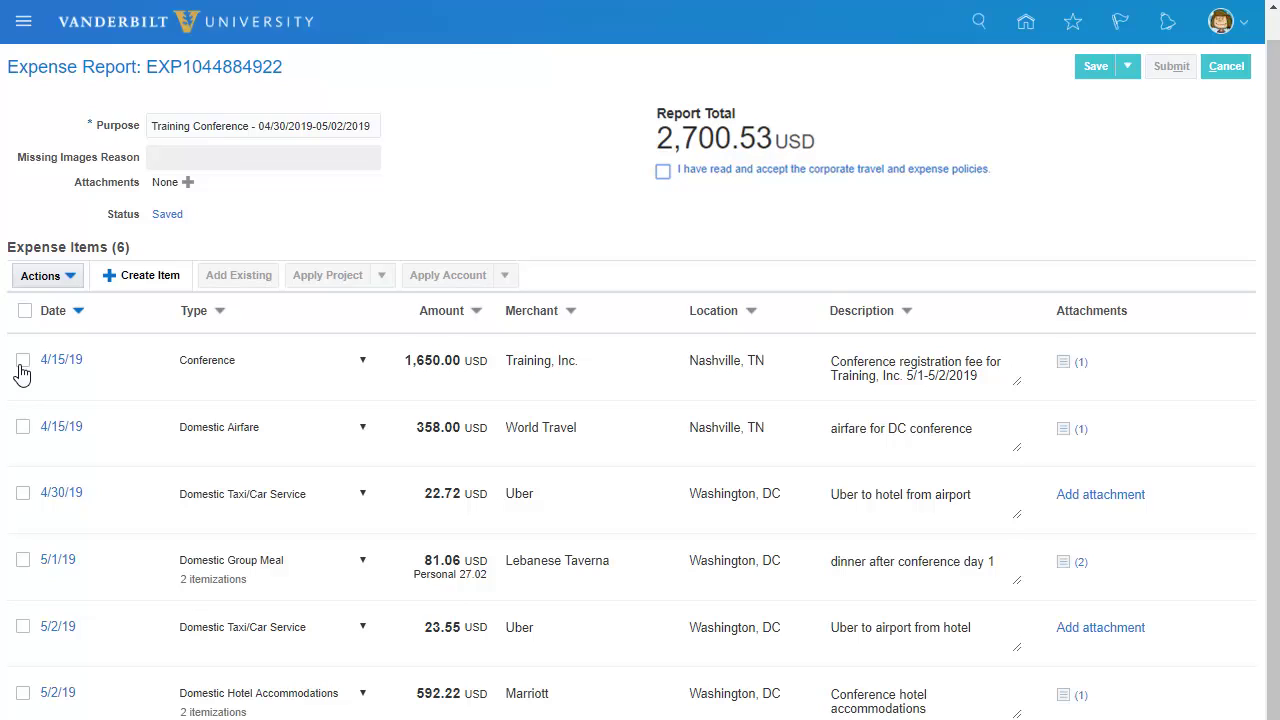
pyautogui.click(663, 171)
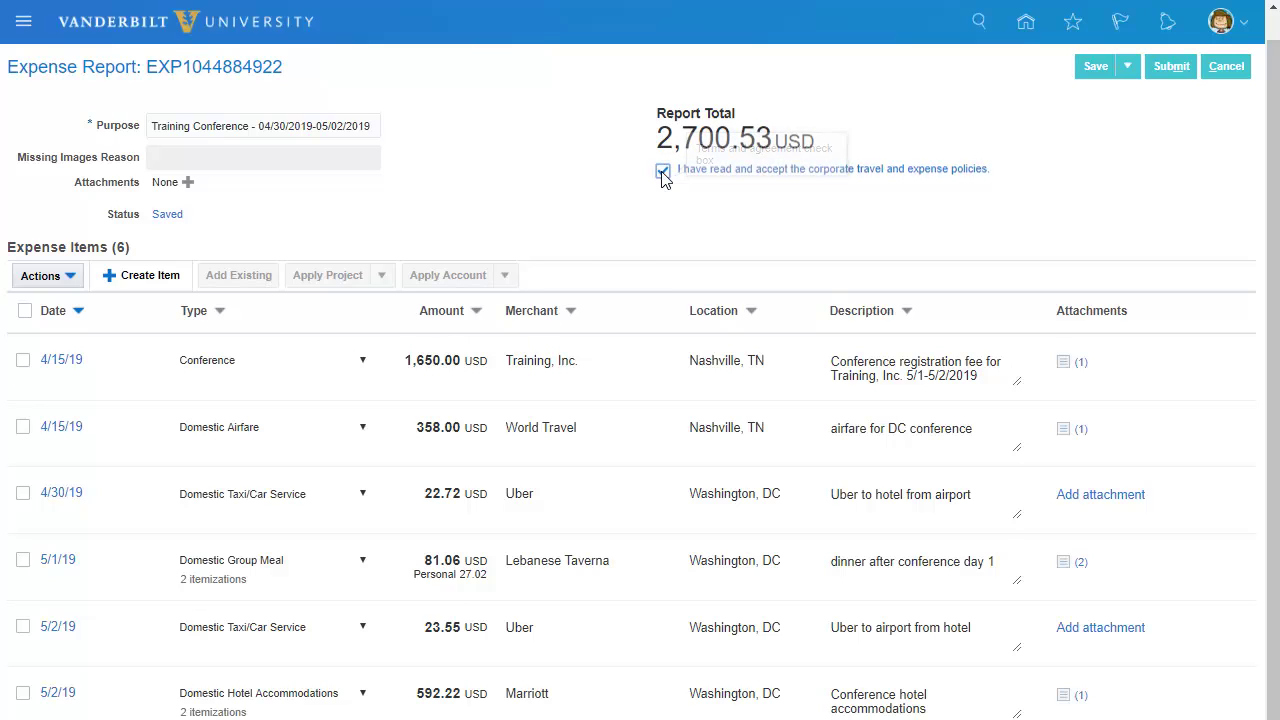